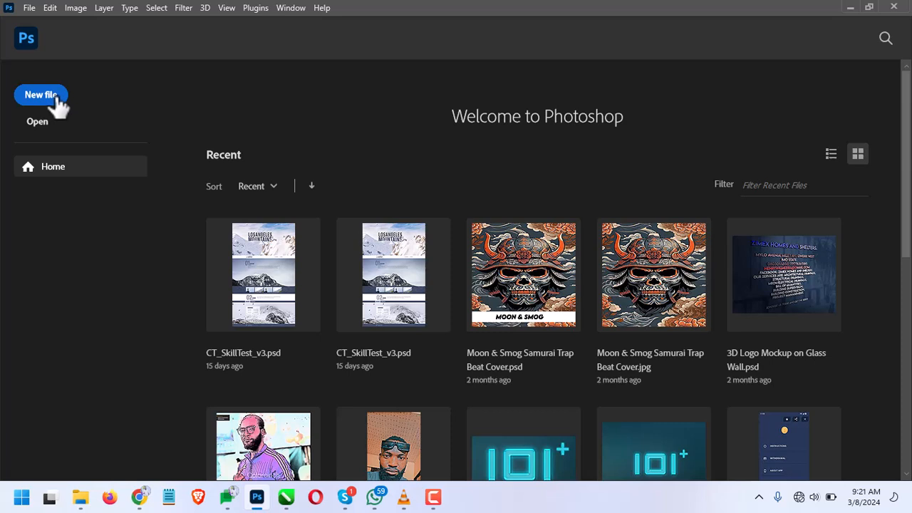
Start setting up a new document and compare the recent presets, including Custom 2100 x 1500 px and Default Photoshop Size
click(59, 96)
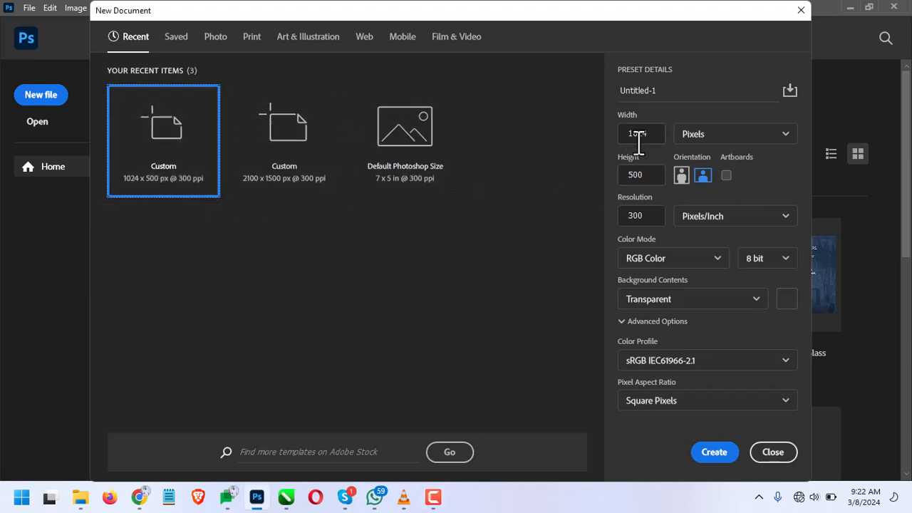
click(647, 175)
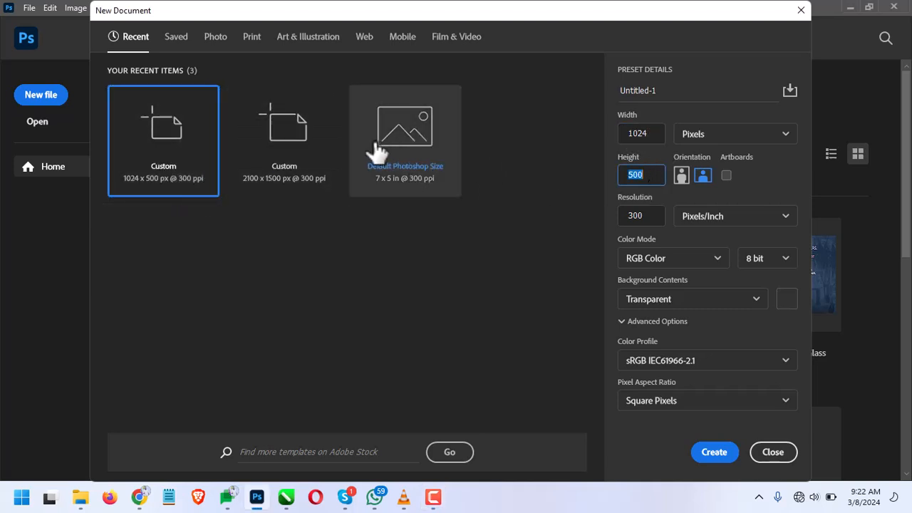
click(287, 143)
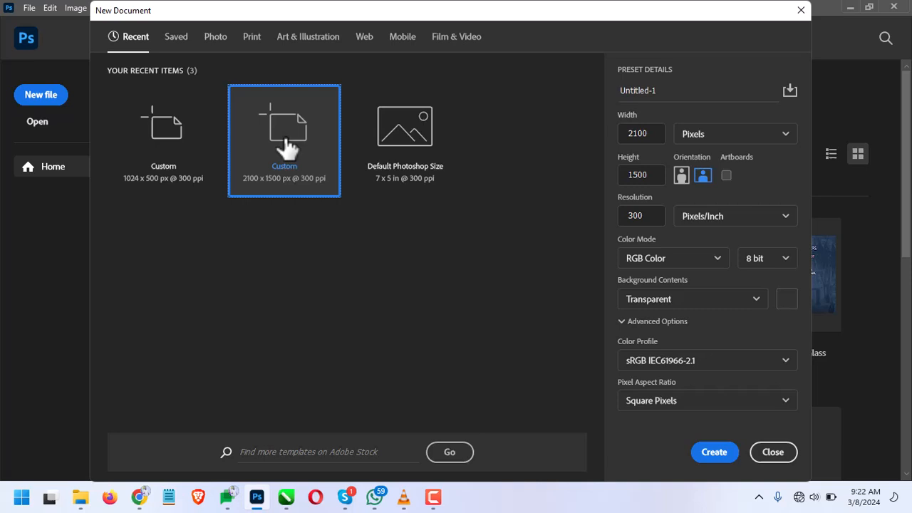
click(428, 142)
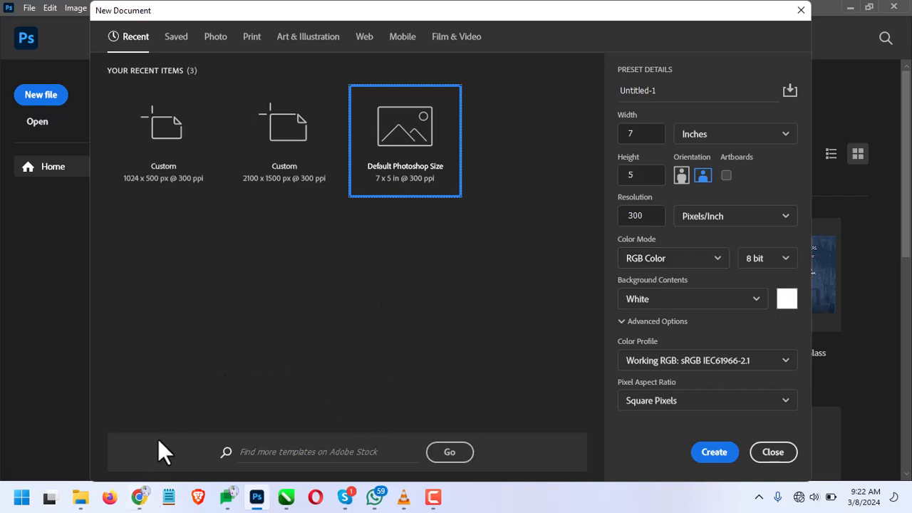
Look through the Saved, Photo and Print categories of blank document presets
click(176, 44)
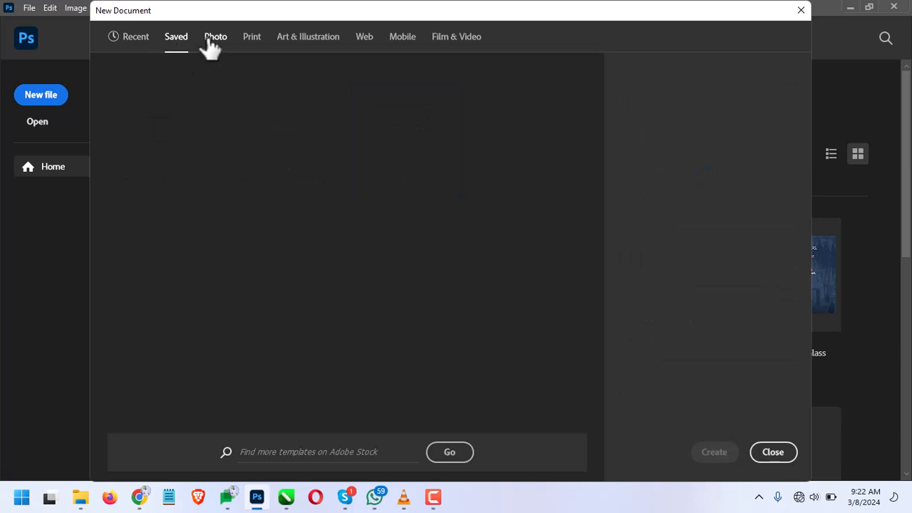
click(213, 44)
click(254, 49)
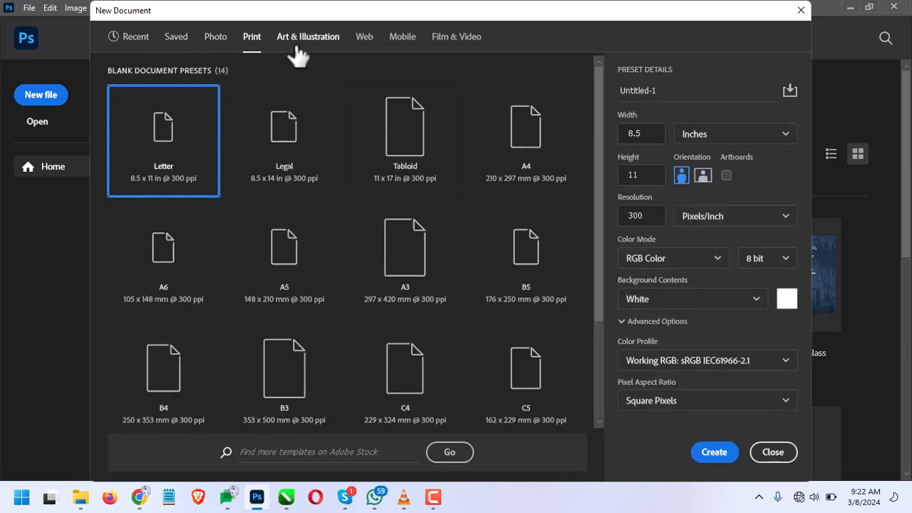
click(211, 55)
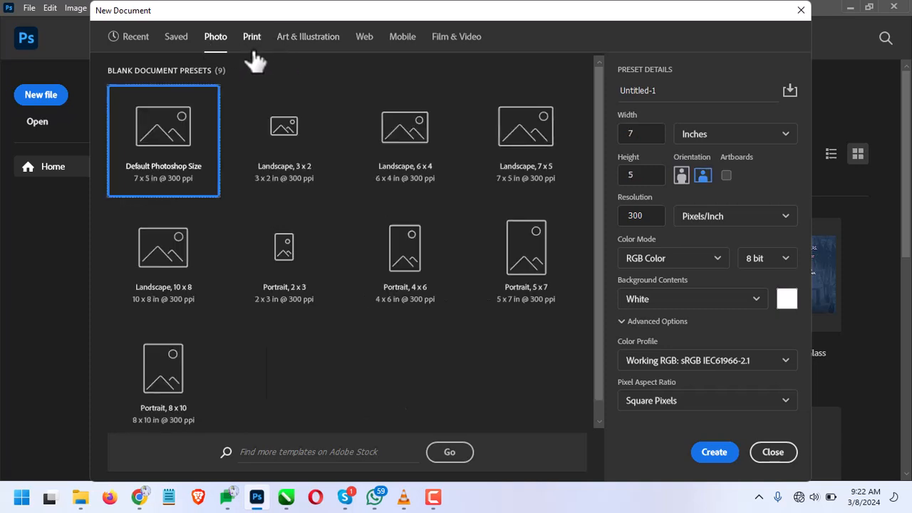
click(253, 39)
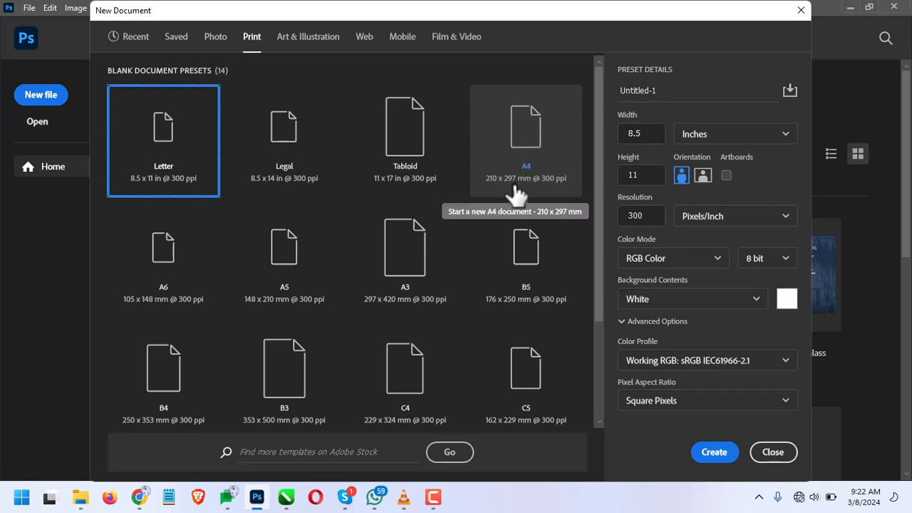
Launch Paint, dismiss the Cocreator tip and maximize the window to show the whole blank canvas
key(super)
text(paint)
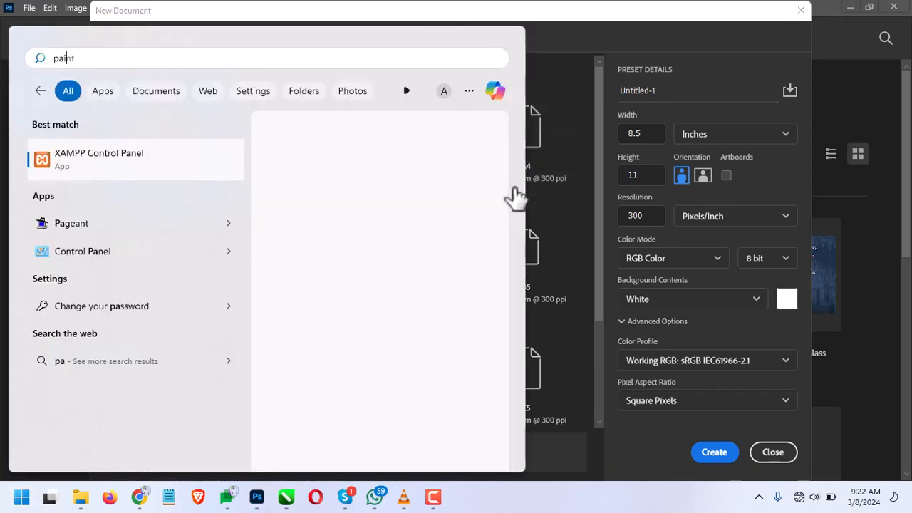
key(Escape)
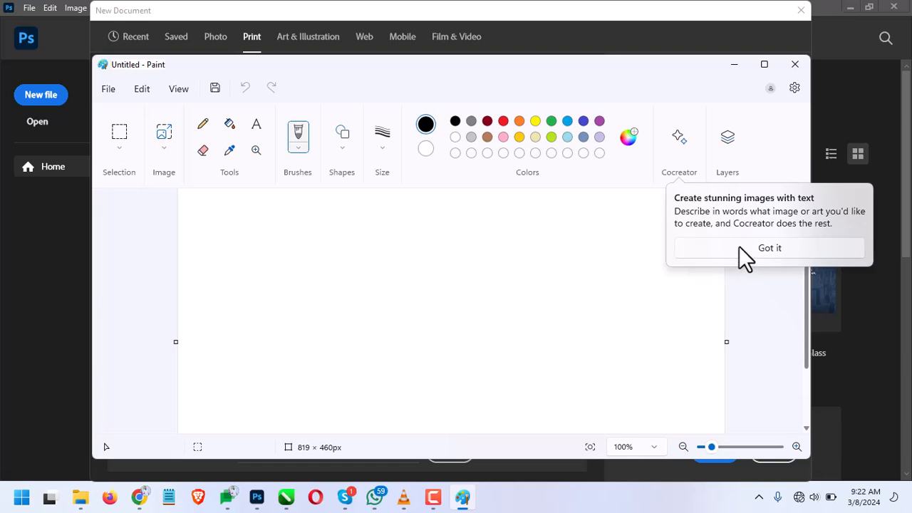
click(741, 248)
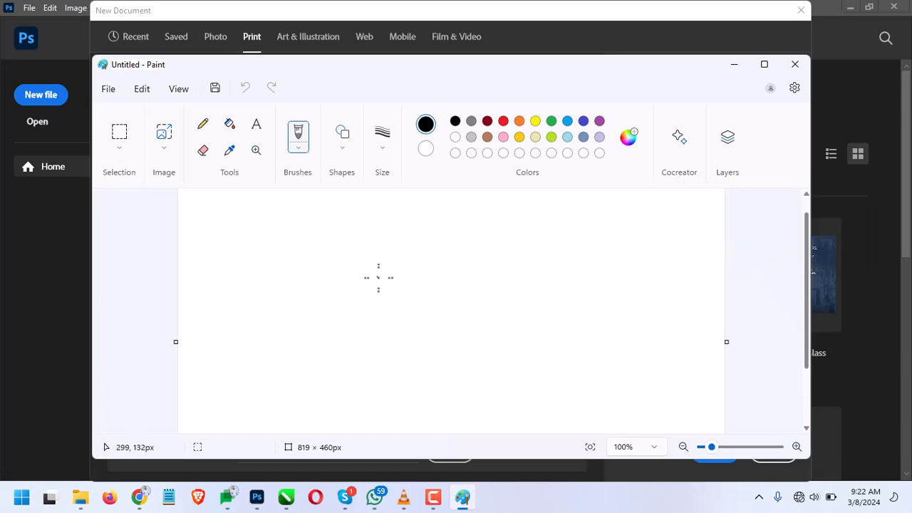
scroll(378, 277, down, 3)
scroll(378, 277, up, 1)
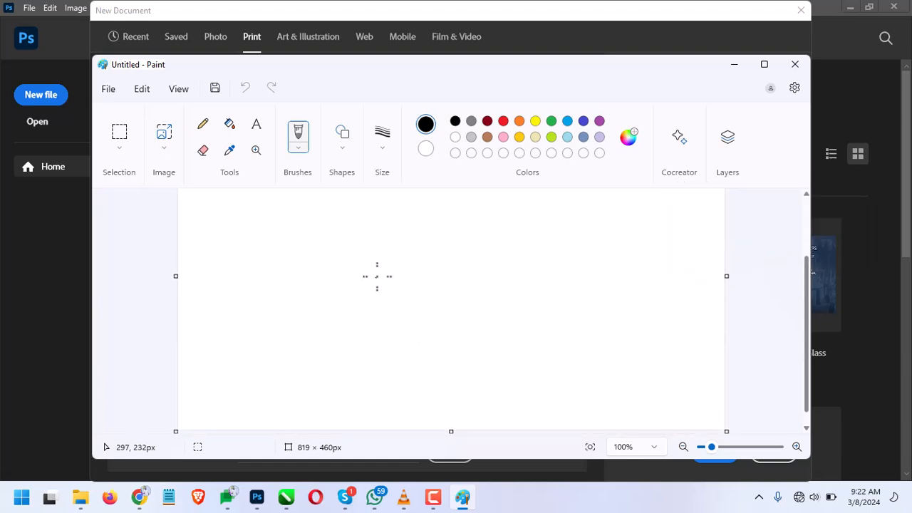
click(760, 66)
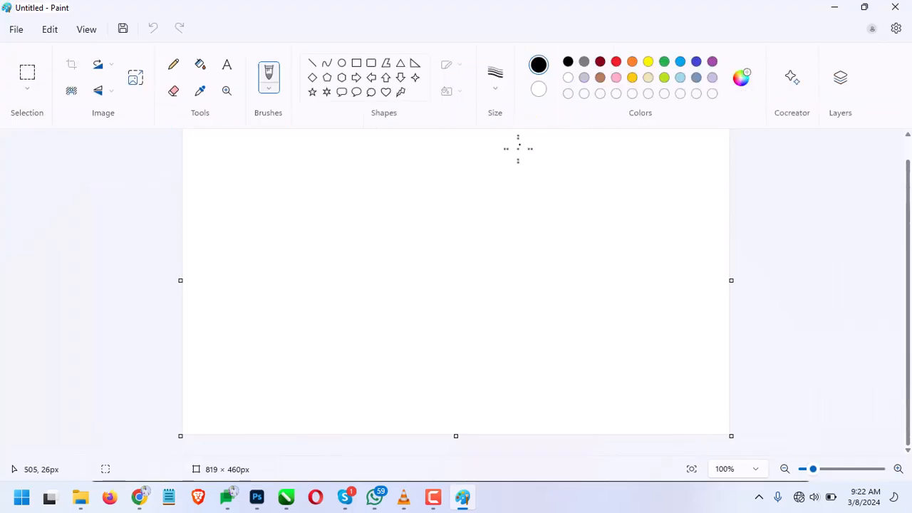
scroll(467, 336, up, 1)
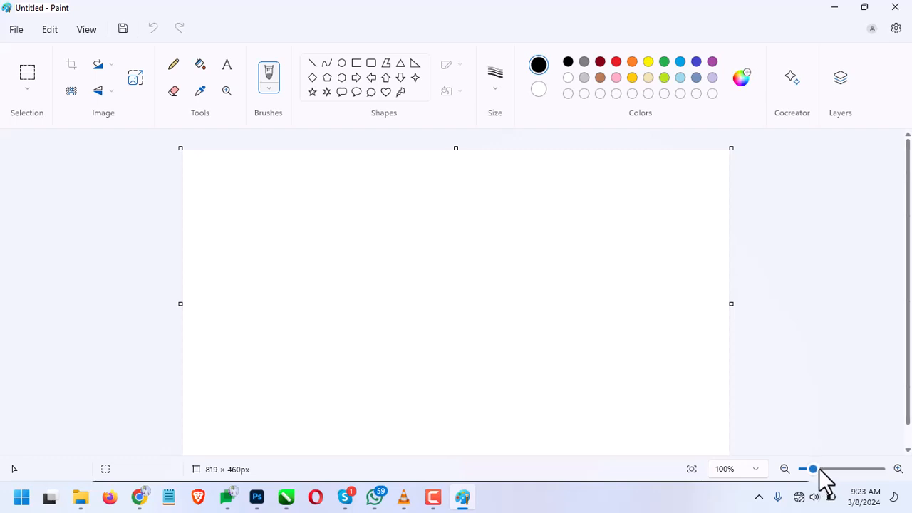
drag(818, 471, 812, 471)
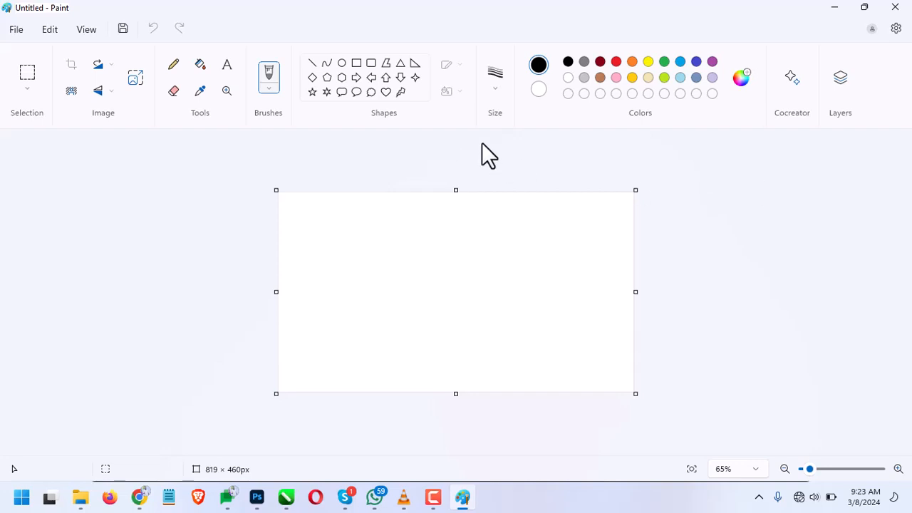
Sketch a freehand outline with the Pencil and cut the canvas down to about 390 × 179 px around part of it
click(171, 67)
mouse_move(308, 245)
mouse_down()
mouse_move(325, 291)
mouse_move(345, 235)
mouse_move(449, 221)
mouse_move(445, 326)
mouse_move(509, 330)
mouse_move(502, 221)
mouse_move(572, 209)
mouse_move(570, 356)
mouse_move(343, 362)
mouse_move(293, 354)
mouse_move(317, 278)
mouse_move(317, 233)
mouse_move(367, 244)
mouse_move(450, 226)
mouse_up()
drag(455, 190, 449, 258)
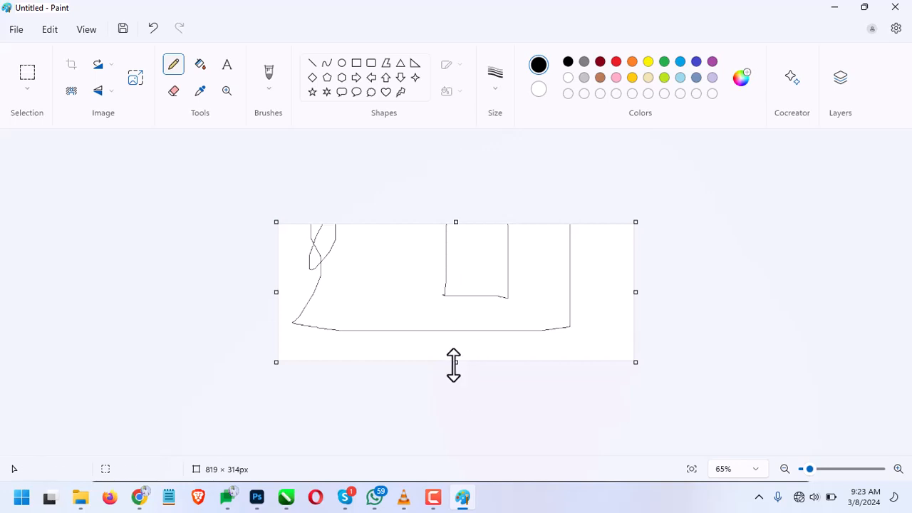
drag(452, 363, 447, 303)
drag(634, 291, 525, 299)
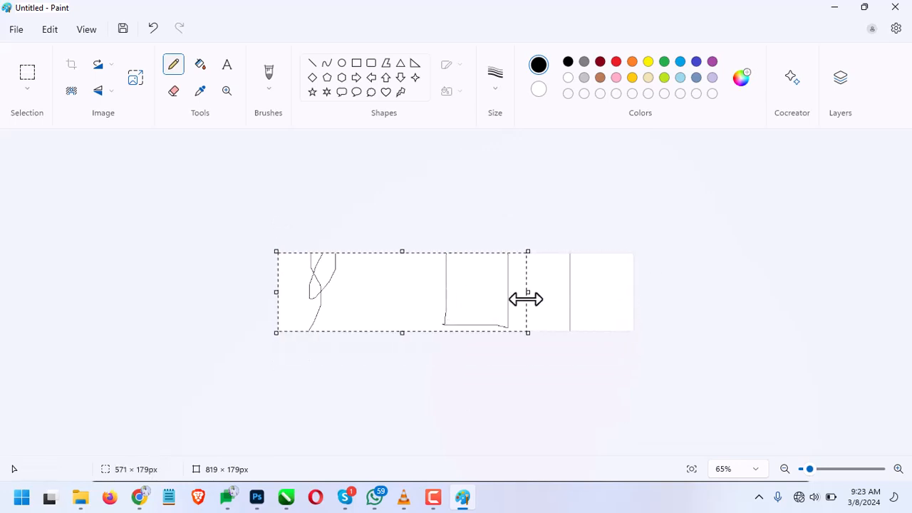
drag(326, 298, 410, 293)
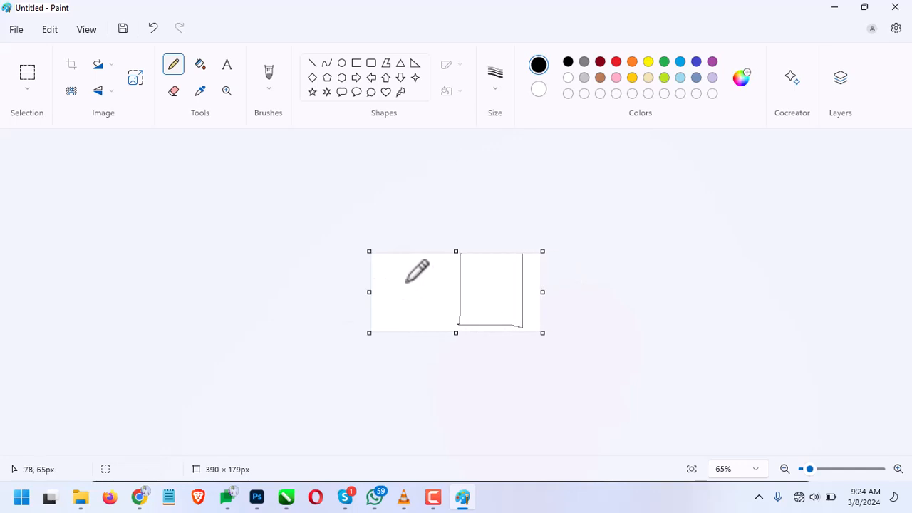
Undo all the canvas size changes and the pencil sketch
click(147, 34)
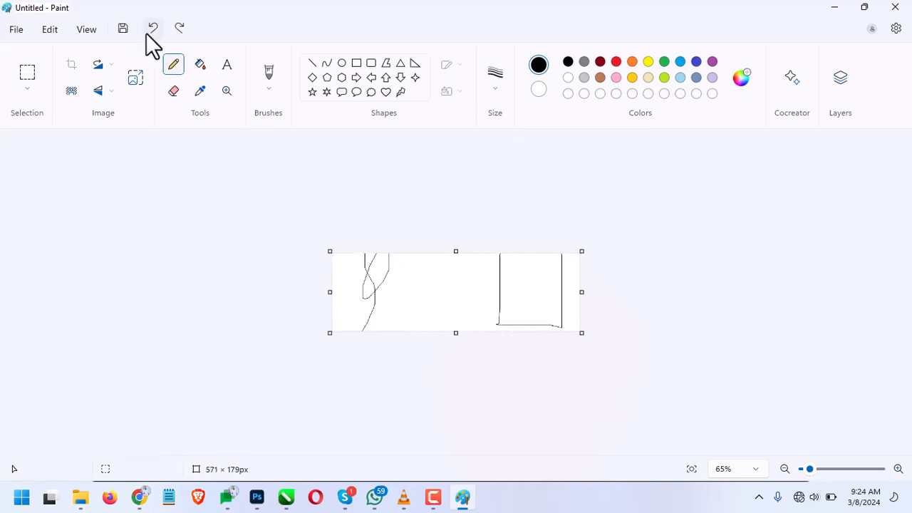
click(146, 34)
click(147, 34)
click(147, 33)
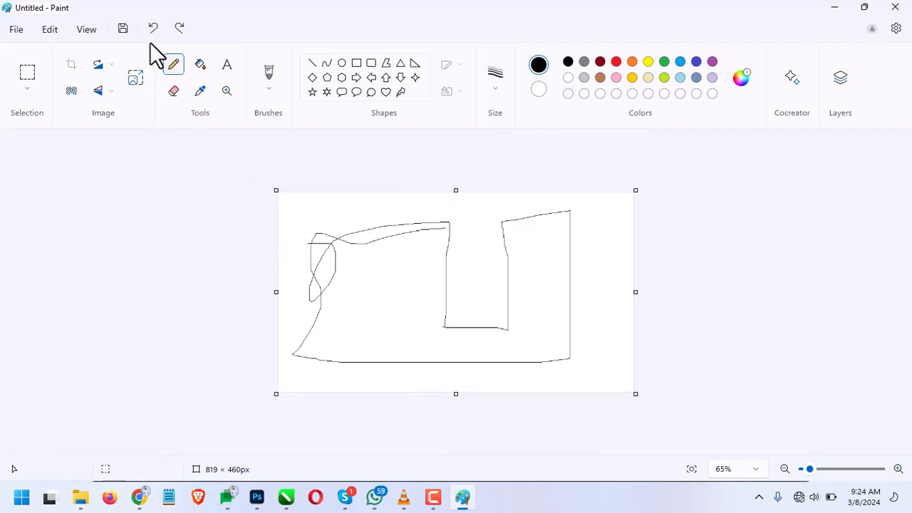
click(154, 34)
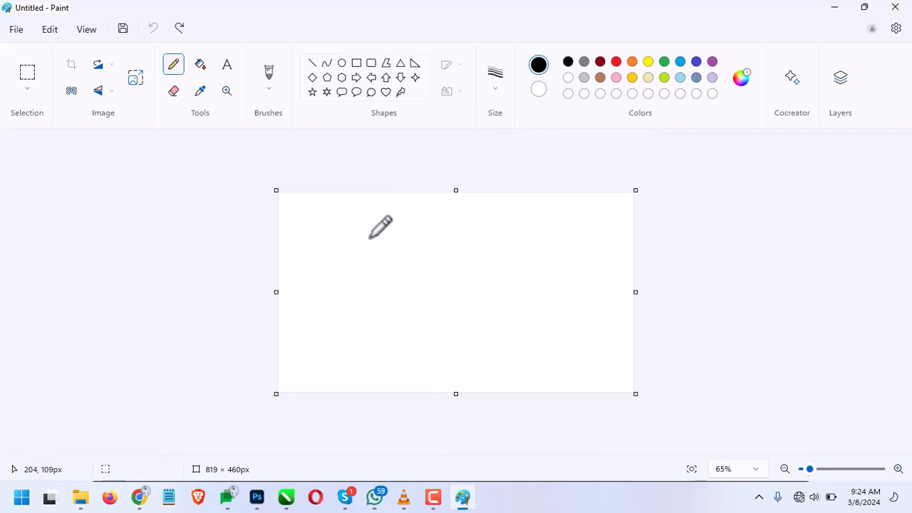
Draw a house freehand with a trapezoid roof and box-shaped walls beneath it, redrawing the walls once
mouse_move(377, 223)
mouse_down()
mouse_move(496, 224)
mouse_move(532, 263)
mouse_move(351, 271)
mouse_move(381, 225)
mouse_up()
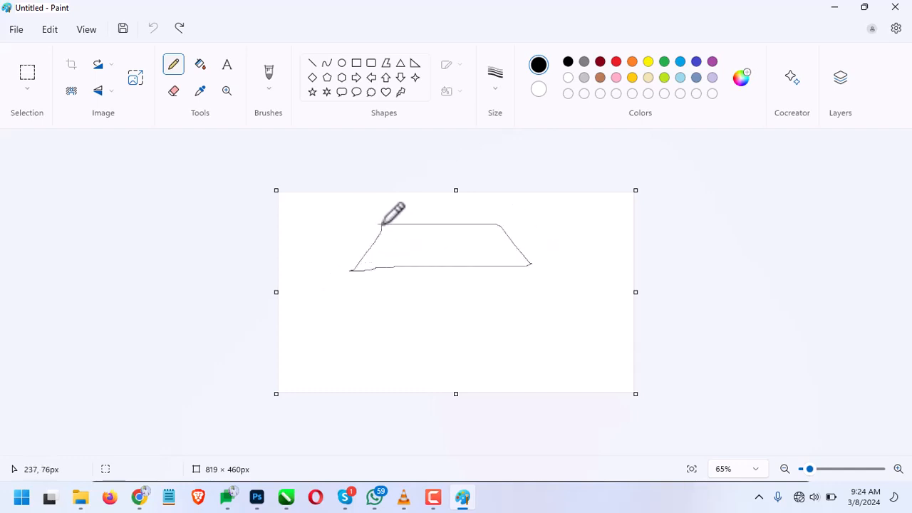
mouse_move(377, 270)
mouse_down()
mouse_move(383, 357)
mouse_move(542, 370)
mouse_move(547, 243)
mouse_up()
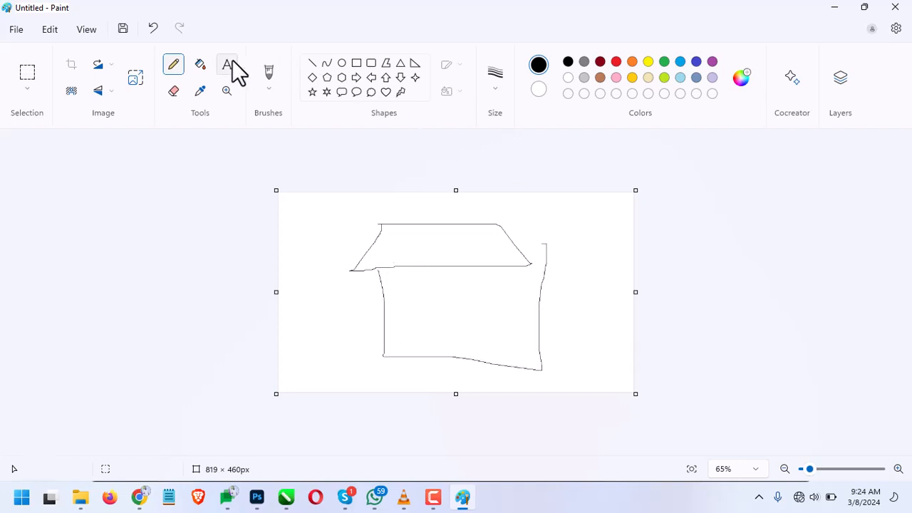
click(153, 28)
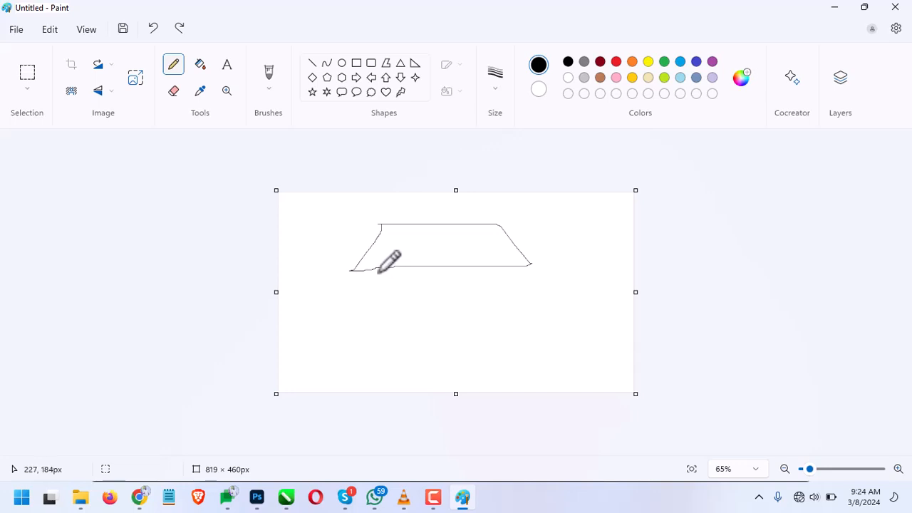
mouse_move(376, 268)
mouse_down()
mouse_move(376, 351)
mouse_move(493, 354)
mouse_move(495, 259)
mouse_up()
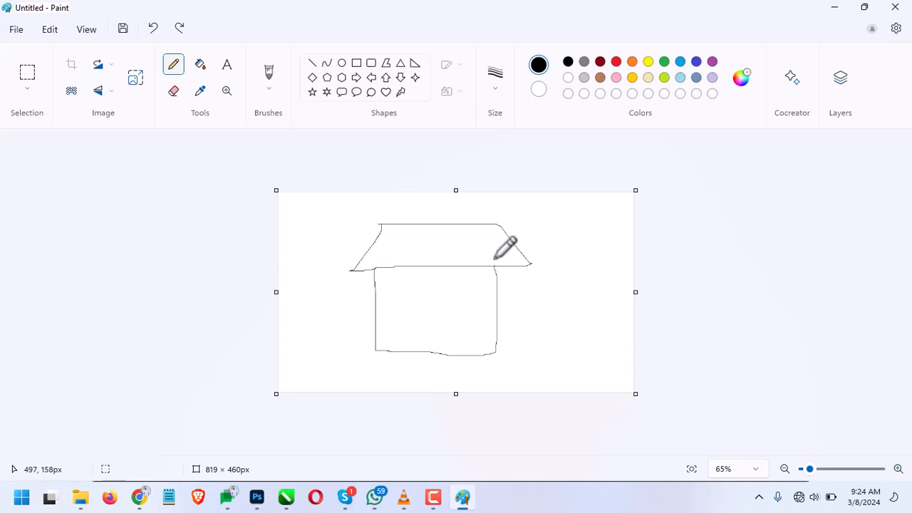
Draw a small square window and a tall door with a knob inside the house walls
mouse_move(385, 275)
mouse_down()
mouse_move(414, 280)
mouse_move(414, 300)
mouse_move(396, 300)
mouse_move(384, 297)
mouse_move(385, 275)
mouse_move(466, 281)
mouse_move(424, 279)
mouse_move(419, 358)
mouse_up()
drag(470, 280, 465, 354)
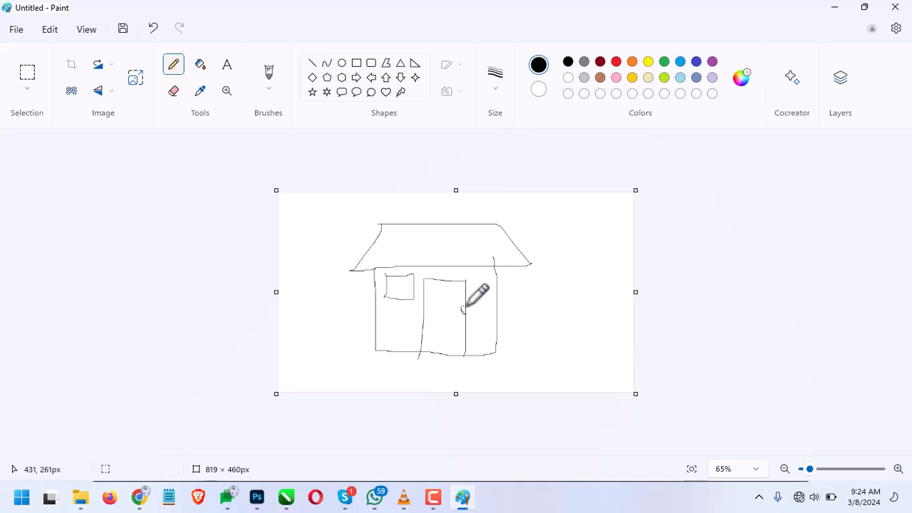
drag(461, 314, 463, 312)
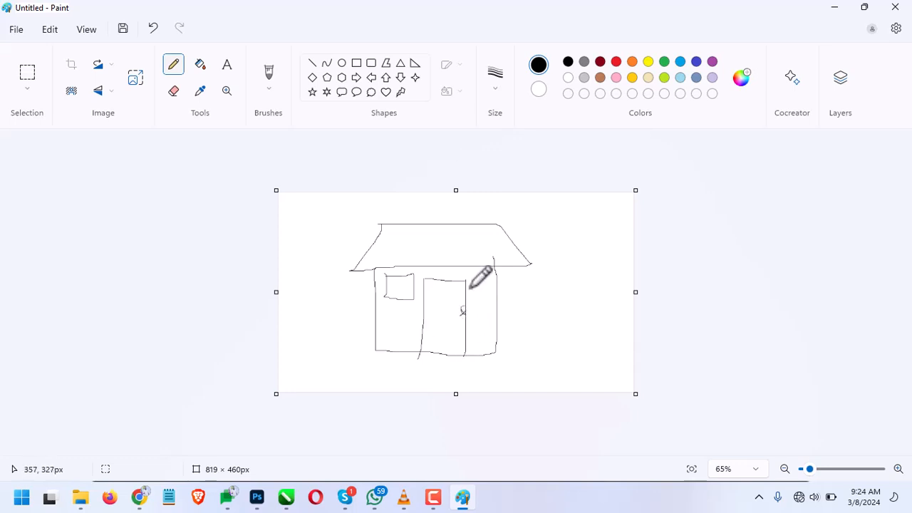
Add short slanted hatch lines across the whole roof of the house
mouse_move(439, 229)
mouse_down()
mouse_move(437, 253)
mouse_move(467, 264)
mouse_move(456, 263)
mouse_up()
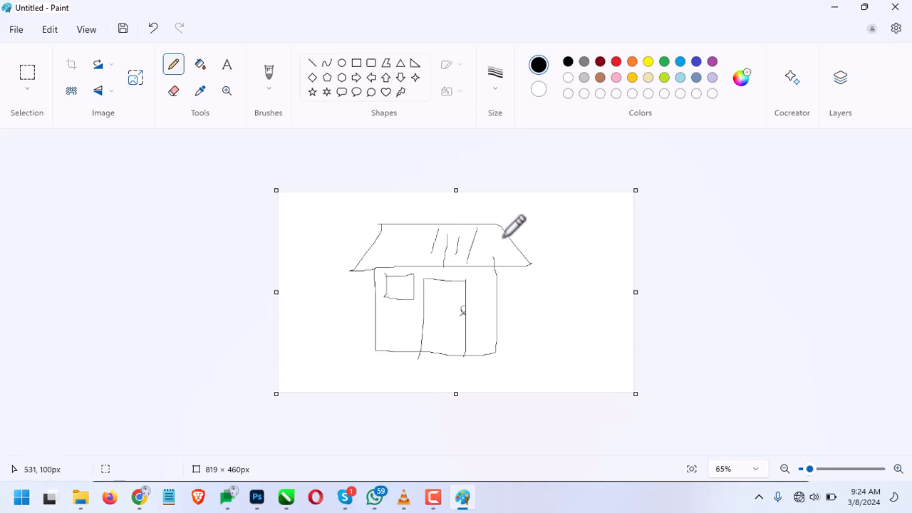
mouse_move(496, 238)
mouse_down()
mouse_move(495, 257)
mouse_move(510, 269)
mouse_up()
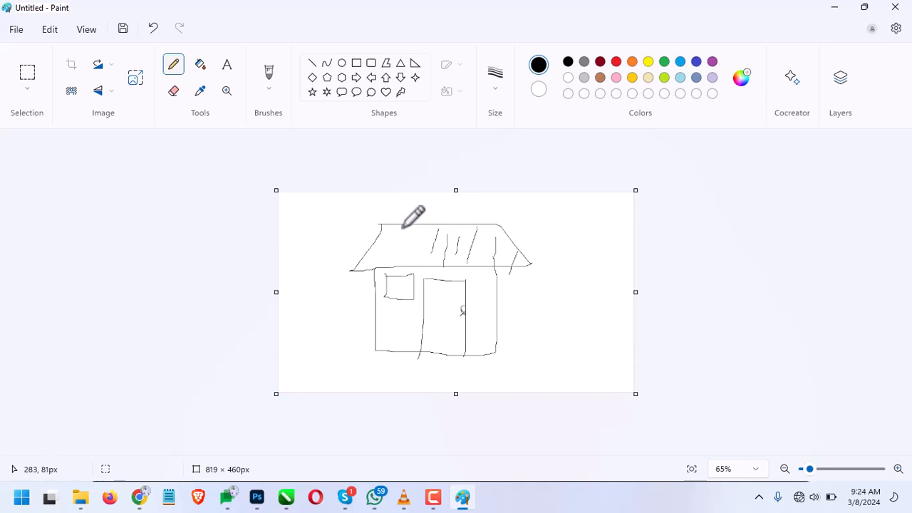
mouse_move(401, 226)
mouse_down()
mouse_move(384, 251)
mouse_move(448, 233)
mouse_move(419, 235)
mouse_move(399, 270)
mouse_move(372, 245)
mouse_move(383, 238)
mouse_move(364, 264)
mouse_up()
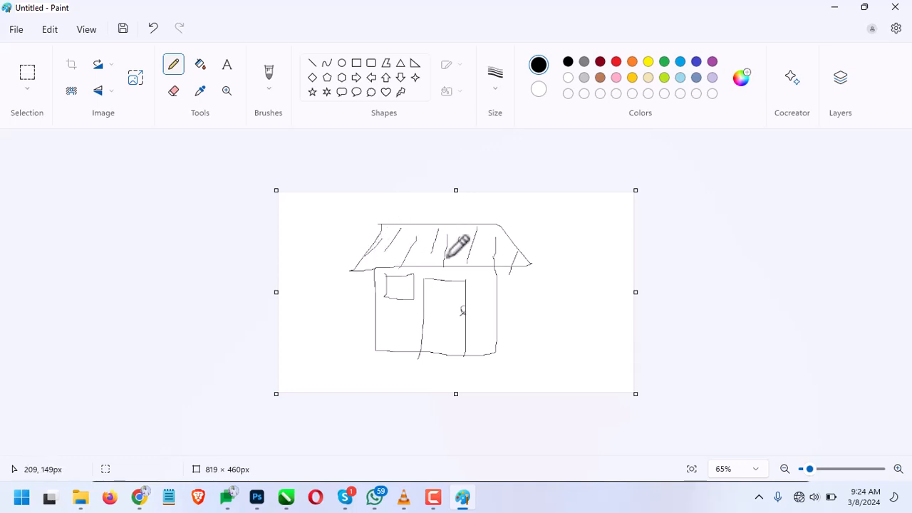
Close Paint without saving the drawing and return to the recent document presets in Photoshop
click(894, 9)
click(456, 294)
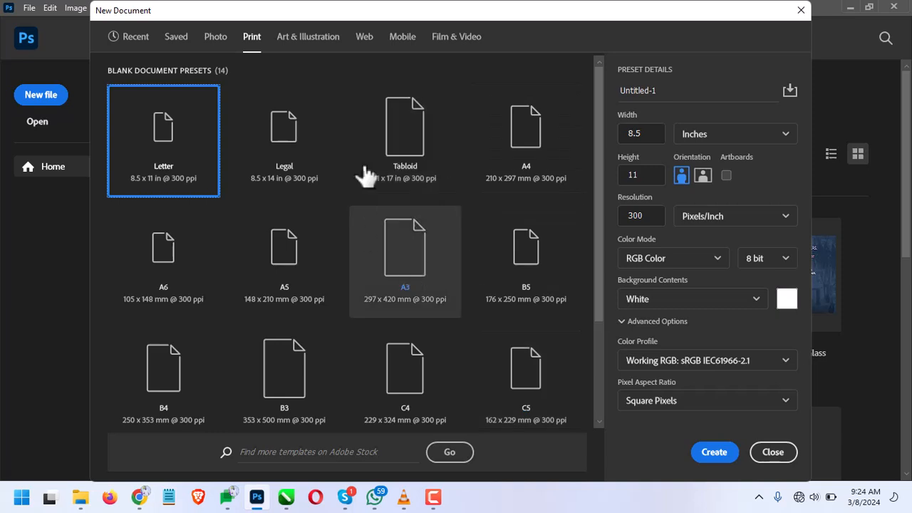
scroll(342, 245, down, 2)
scroll(342, 242, up, 2)
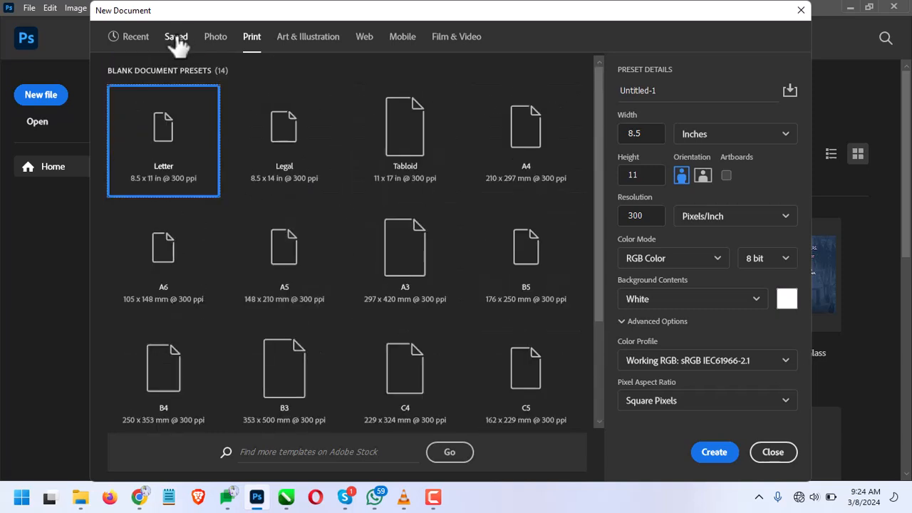
click(145, 42)
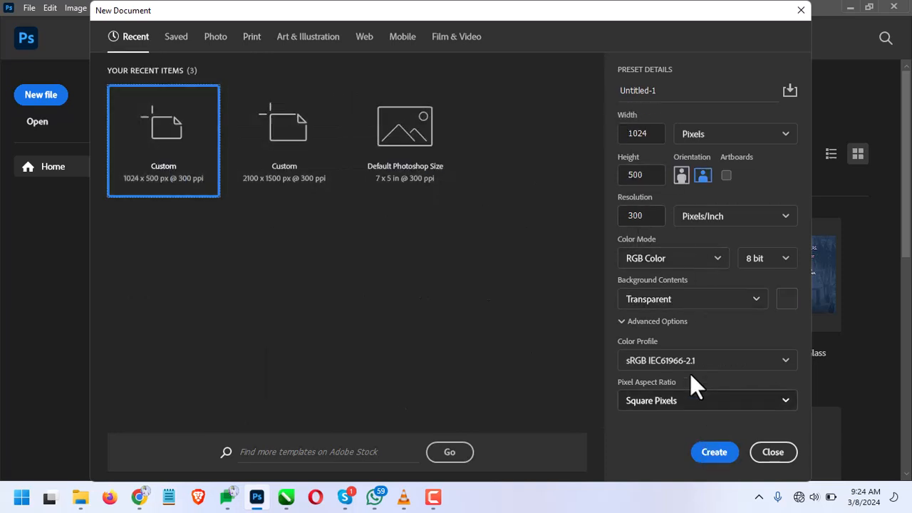
Examine the available background contents and color mode options for the new document
click(702, 305)
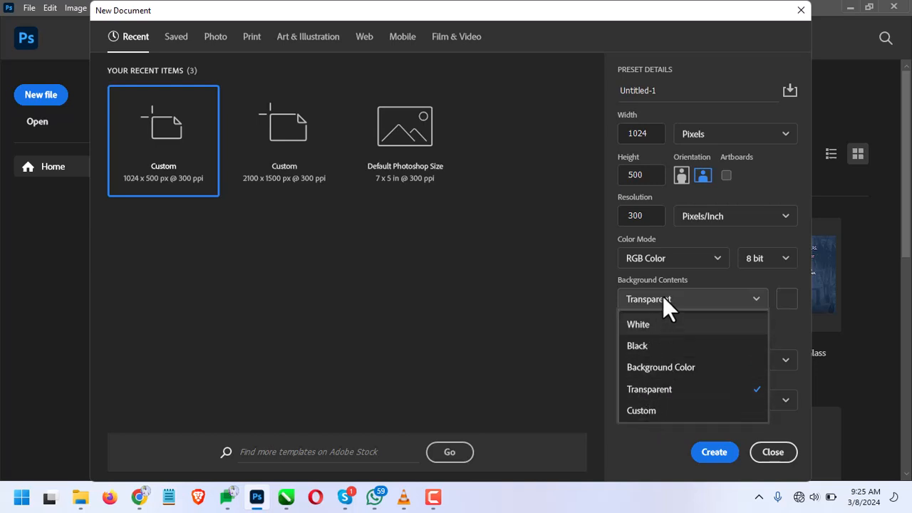
click(657, 250)
click(657, 249)
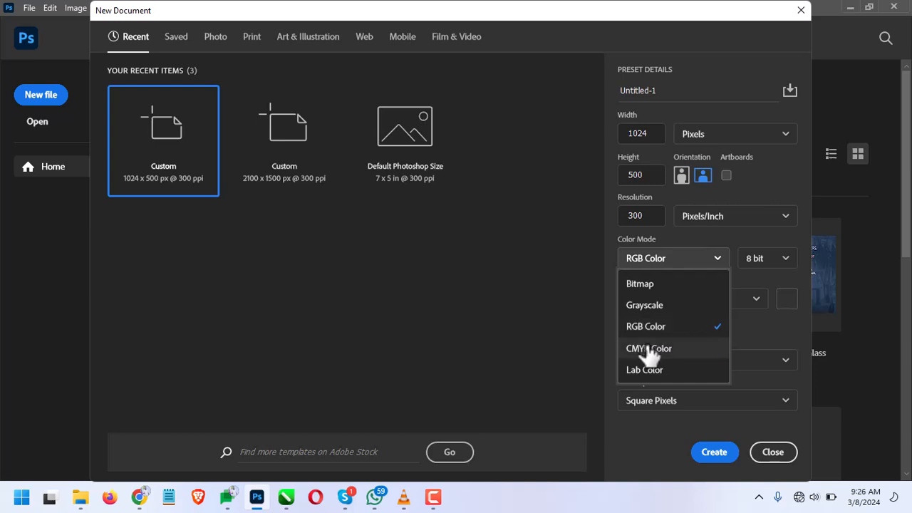
Review the available color profiles and create the 1024 x 500 pixel document with transparent background contents
click(659, 255)
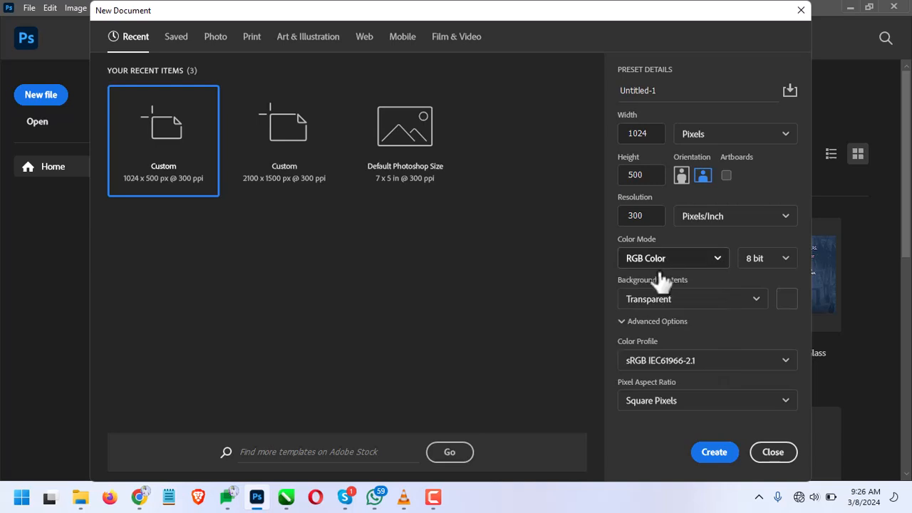
click(650, 362)
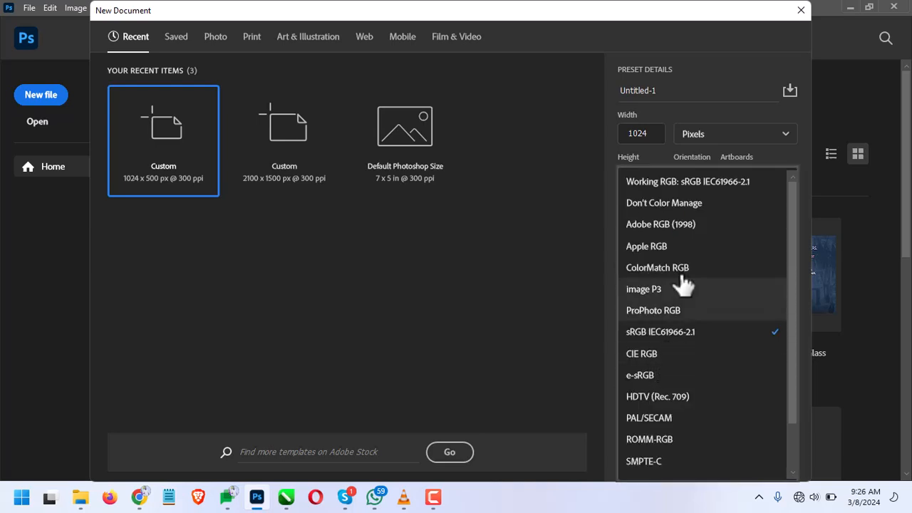
scroll(677, 385, down, 1)
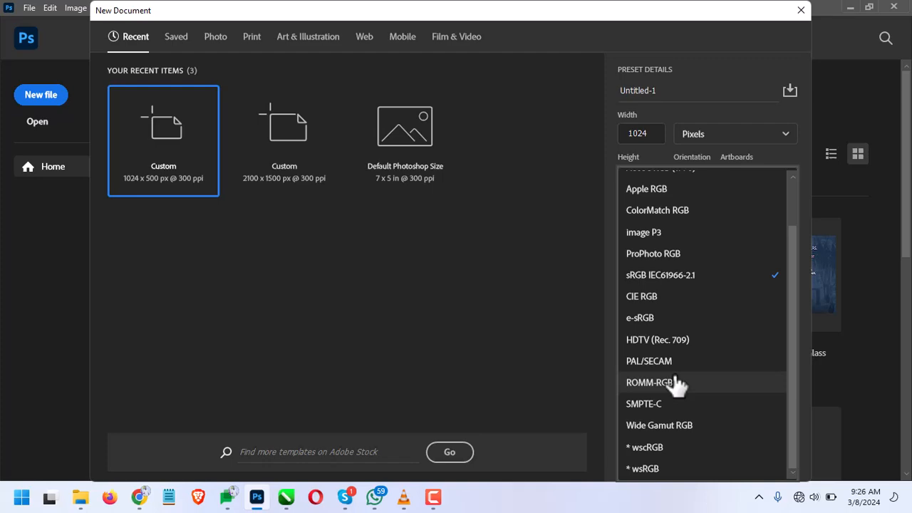
click(573, 349)
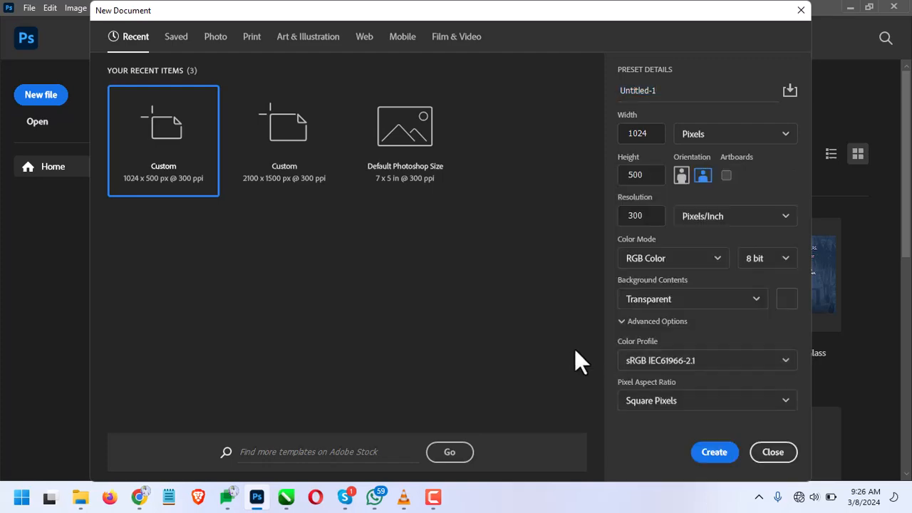
click(709, 455)
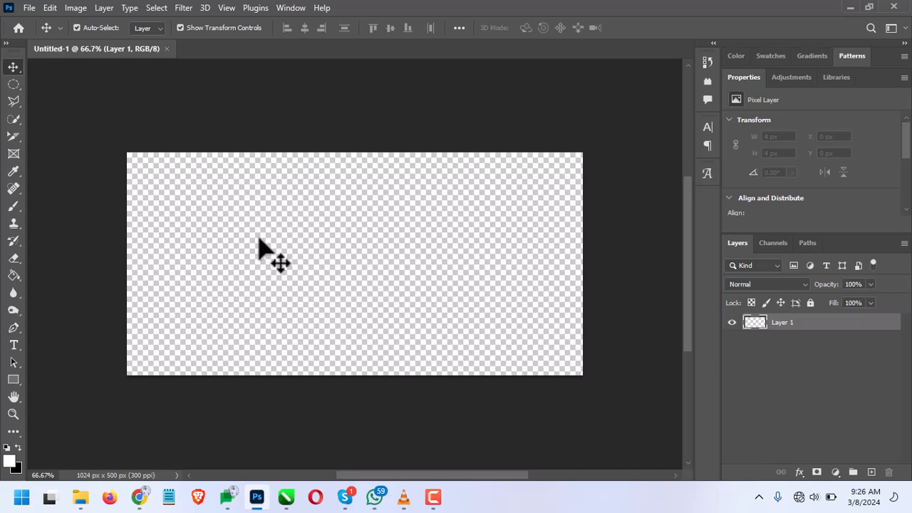
Create a second 1024 x 500 pixel document with White as its background contents
click(24, 10)
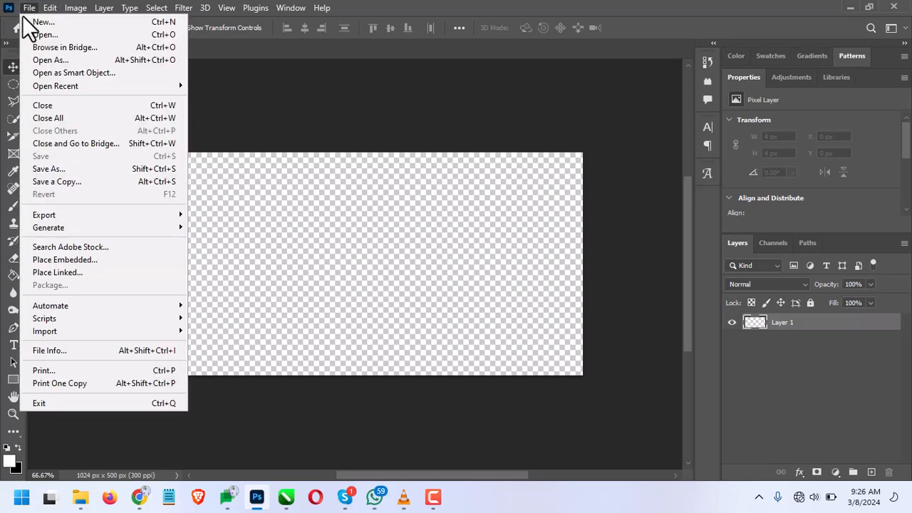
click(27, 22)
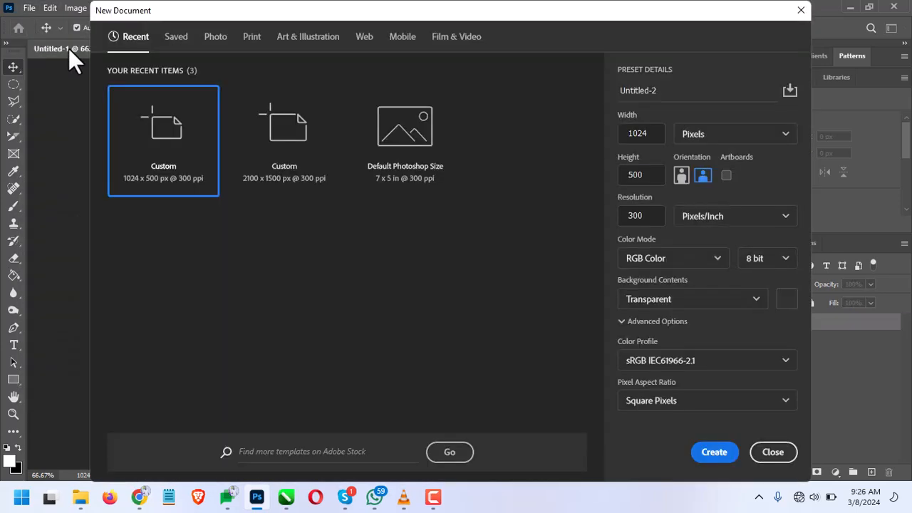
click(642, 301)
click(644, 324)
click(710, 453)
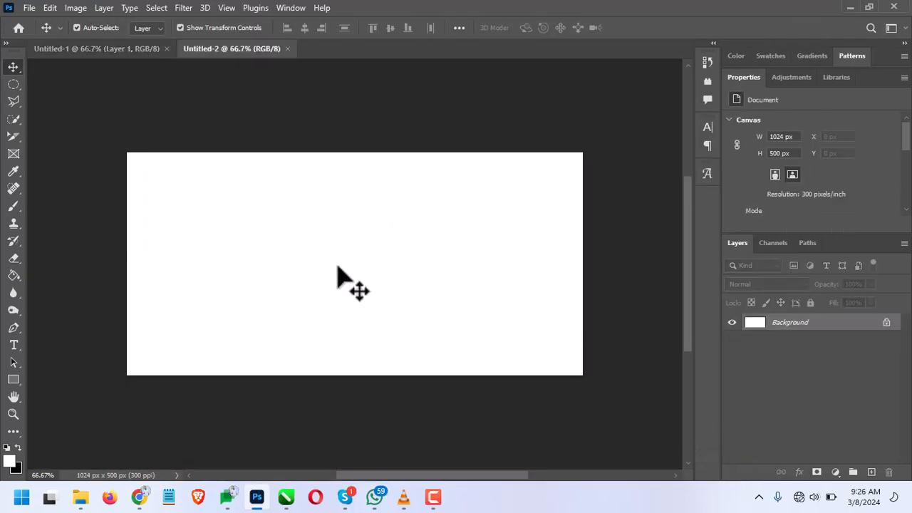
Create a third 1024 x 500 pixel document with Background Color as its background contents
click(31, 8)
click(82, 23)
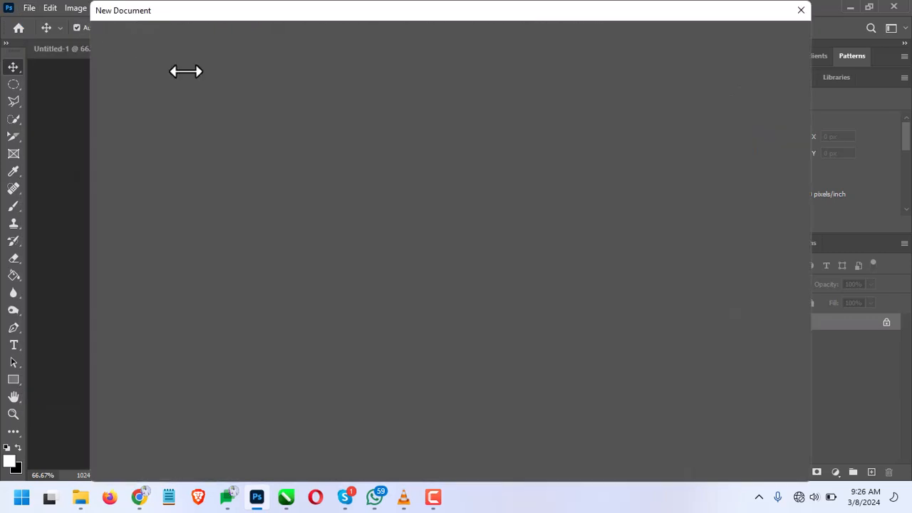
click(653, 303)
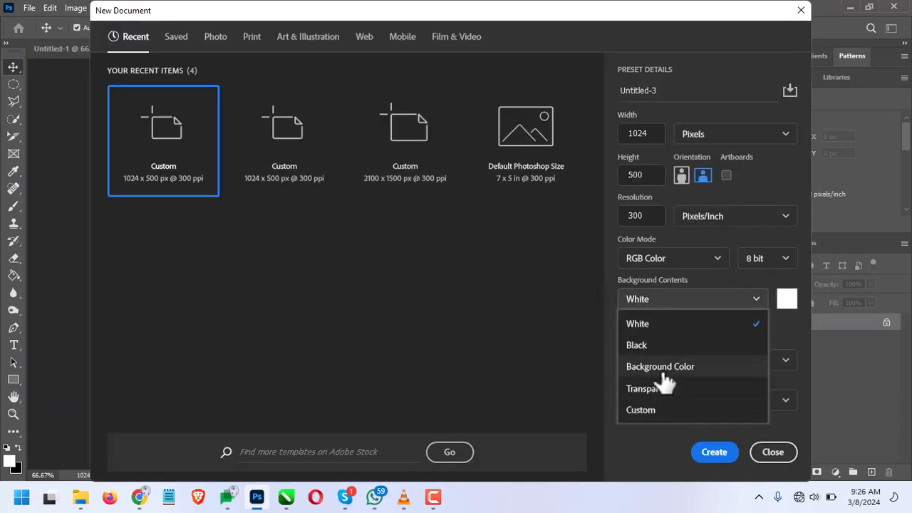
key(Escape)
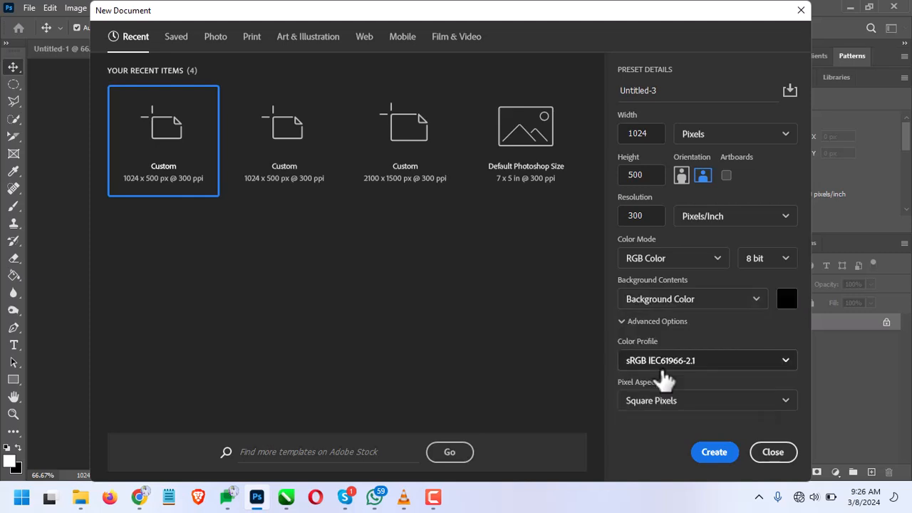
click(713, 451)
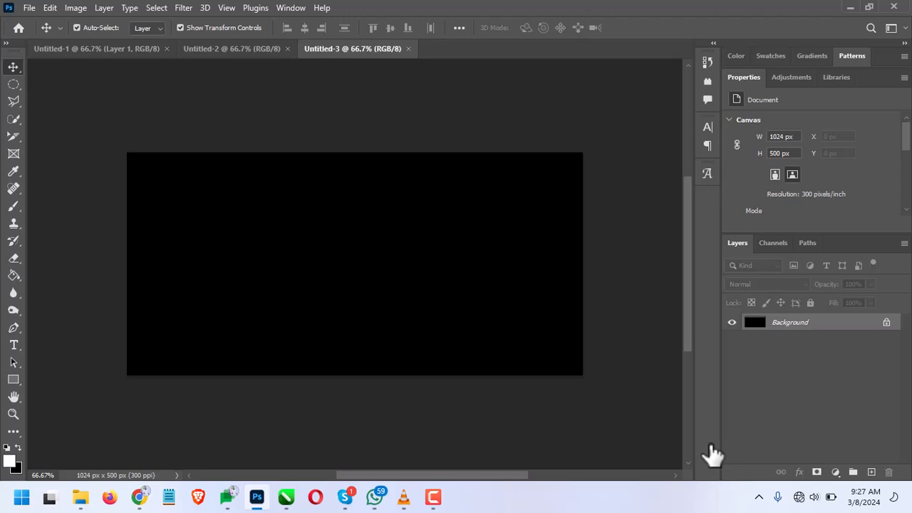
Create a fourth 1024 x 500 pixel document with Black as its background contents
click(29, 5)
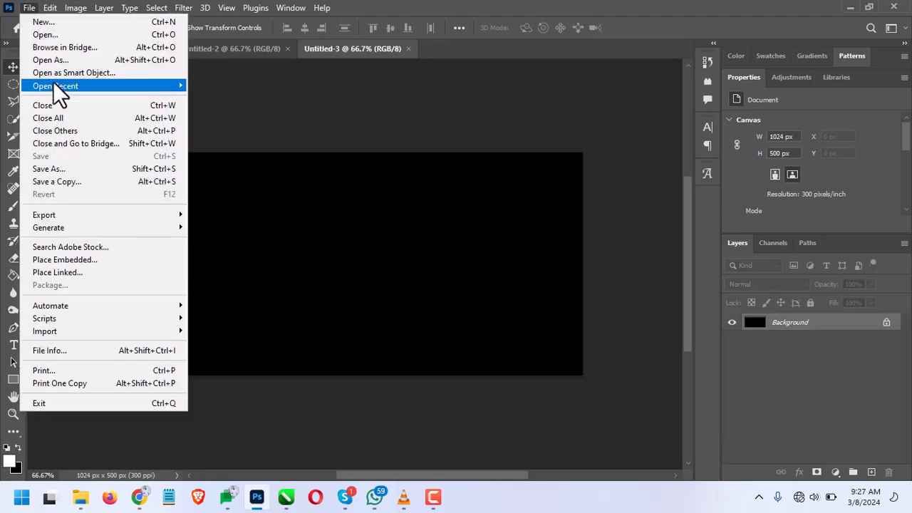
click(57, 22)
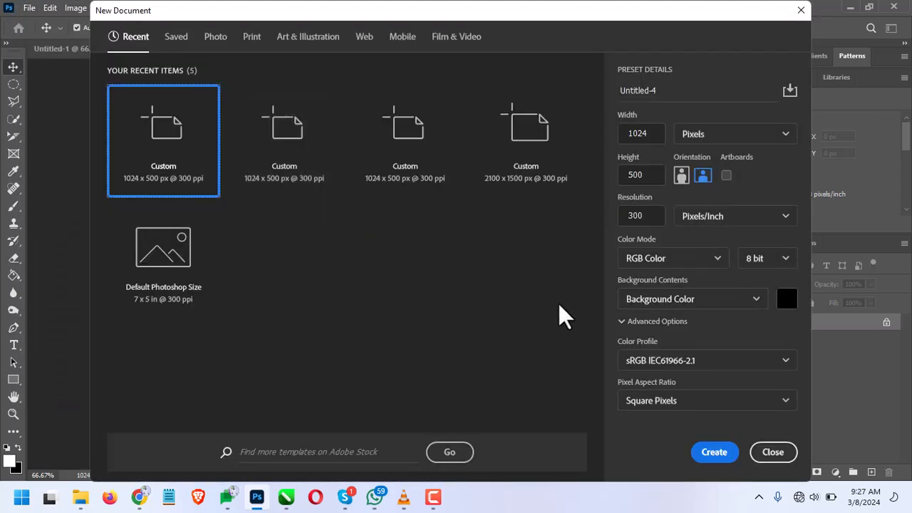
click(658, 321)
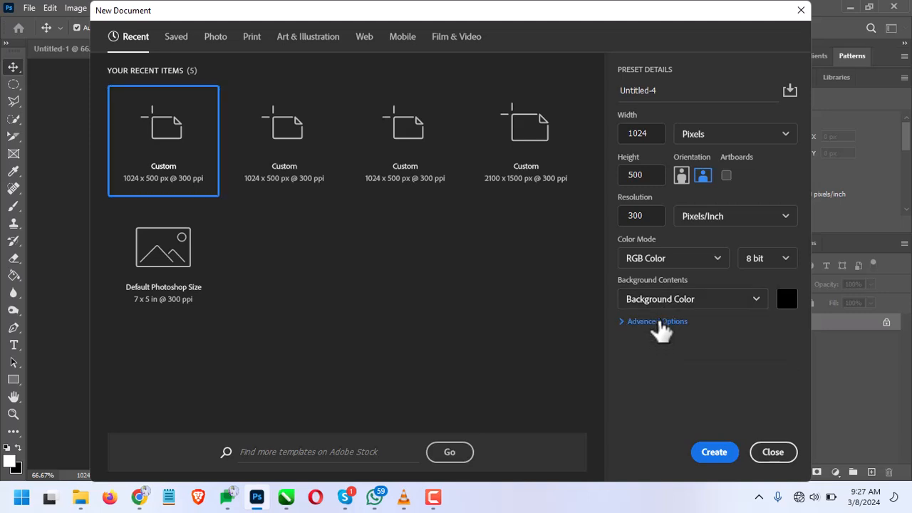
click(658, 322)
click(661, 308)
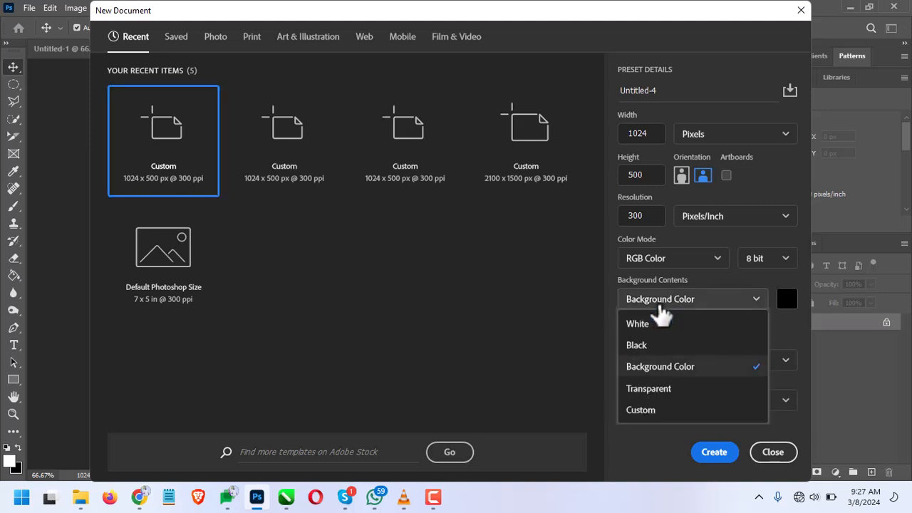
click(657, 346)
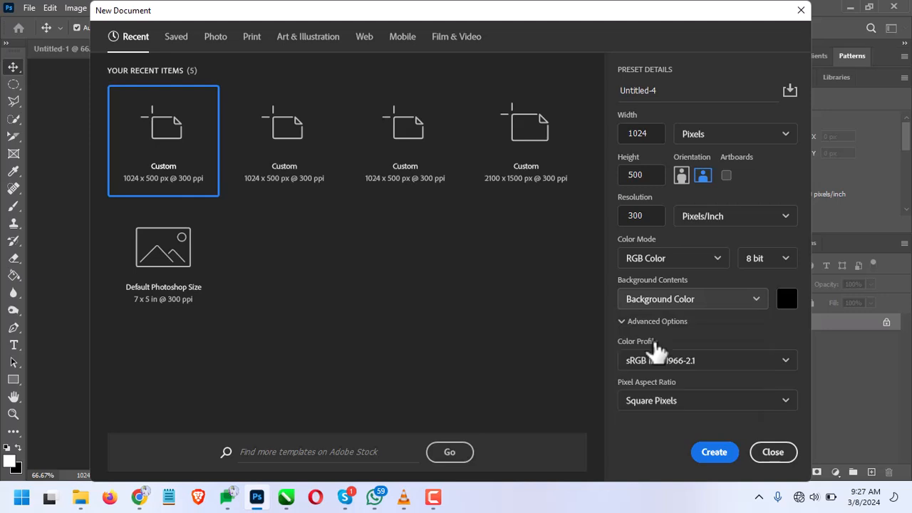
click(714, 454)
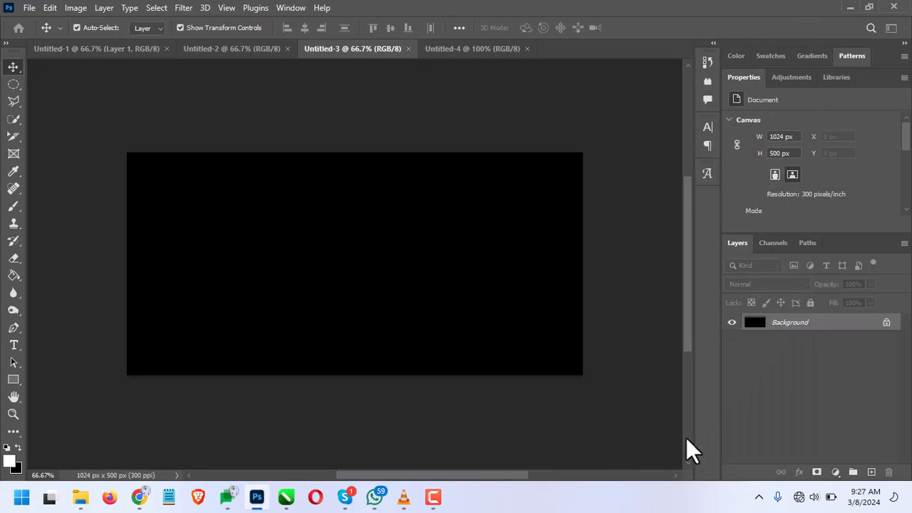
Return to the Untitled-3 document and make red bc0000 the background color, keeping white as the foreground color
click(332, 49)
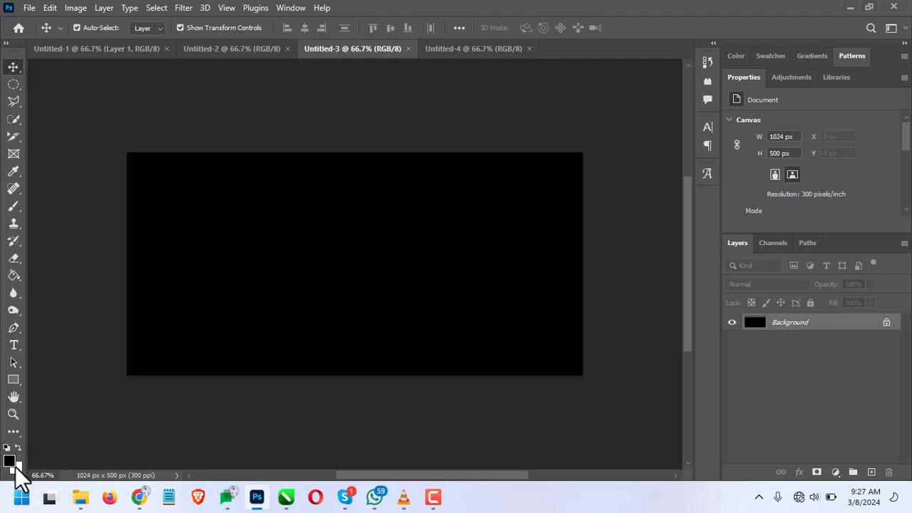
click(10, 462)
drag(489, 169, 577, 144)
click(699, 88)
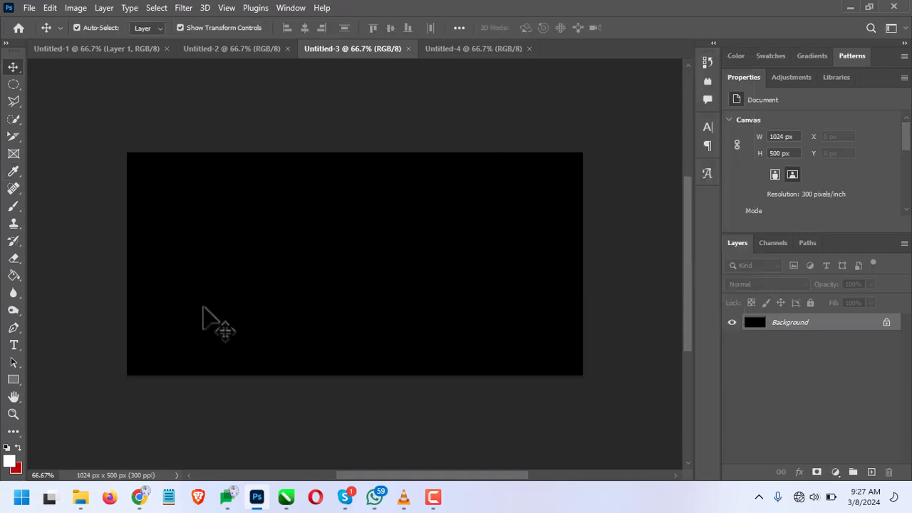
key(x)
Create a fifth 1024 x 500 pixel document whose background contents use the red background color
click(21, 10)
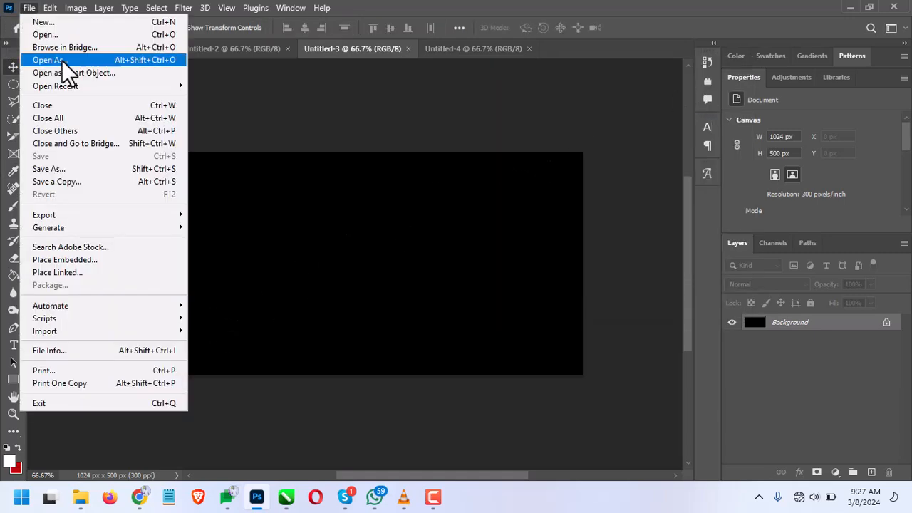
click(62, 26)
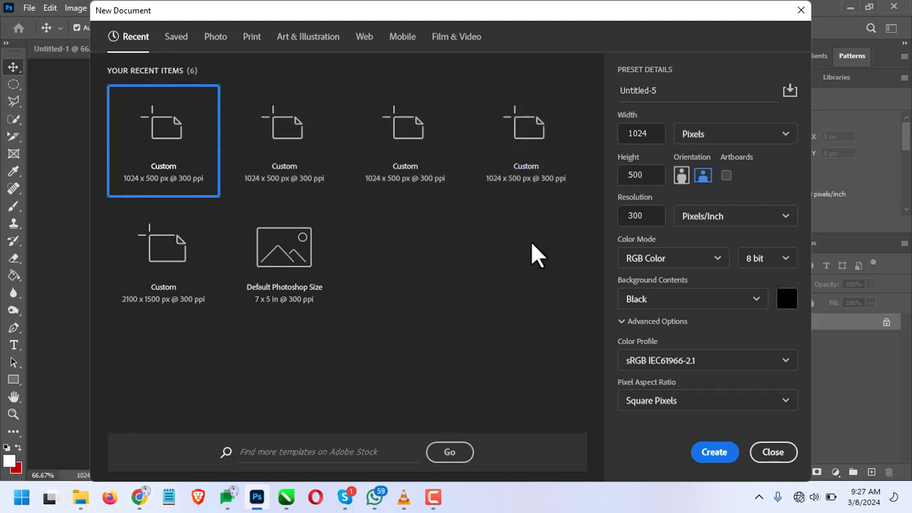
click(680, 304)
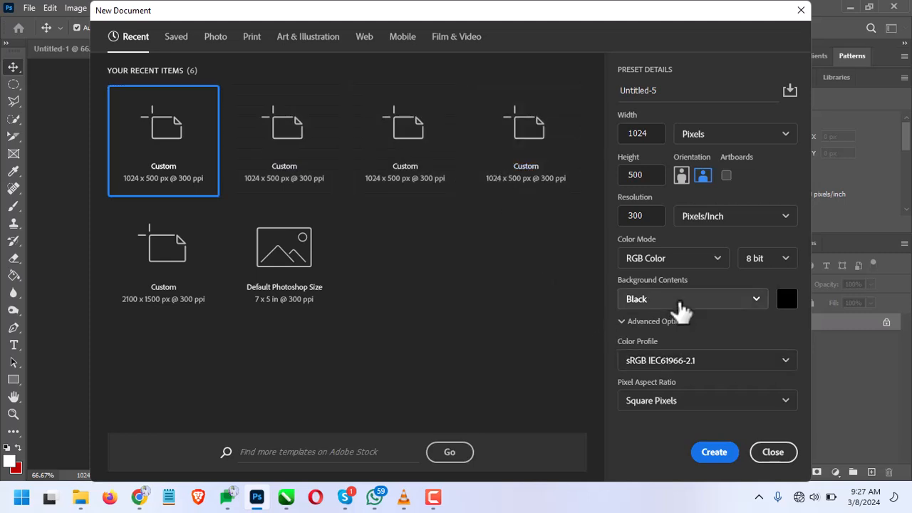
click(686, 372)
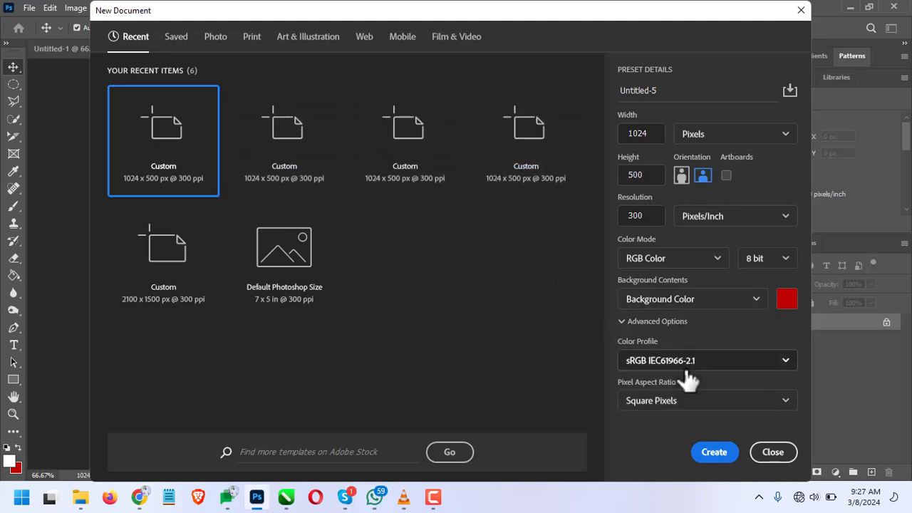
click(716, 455)
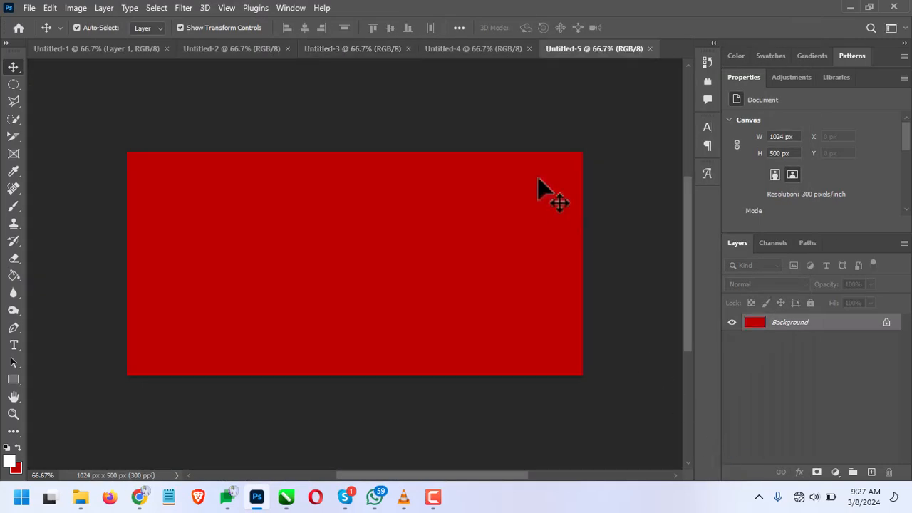
Start another new document, view the color picker for its background color, and cancel the picker
click(31, 7)
click(36, 20)
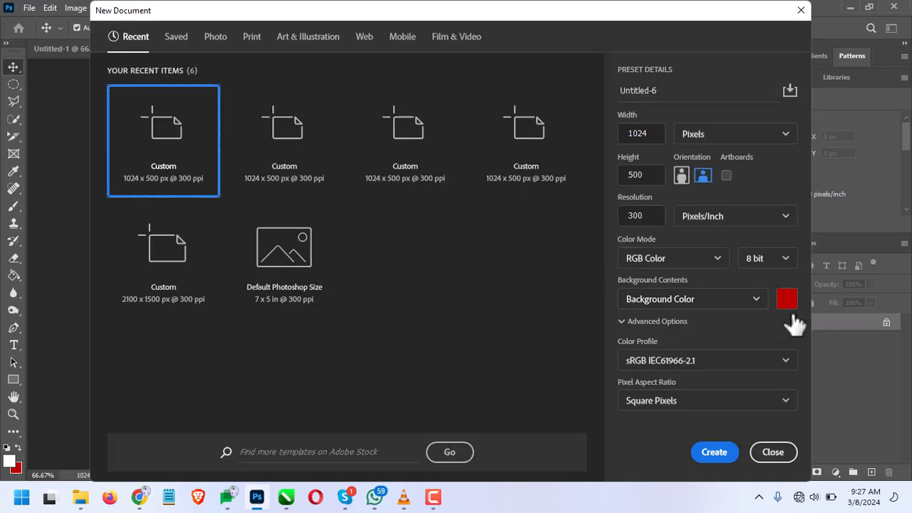
click(788, 300)
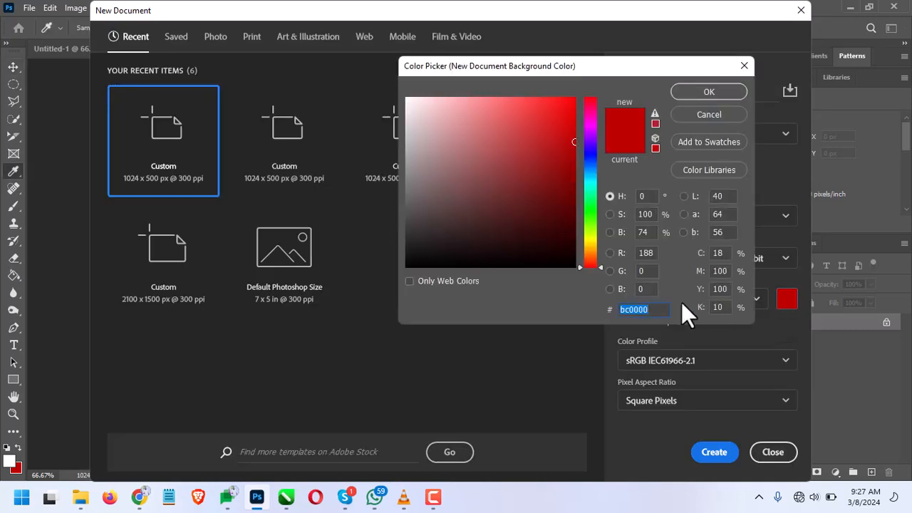
click(678, 114)
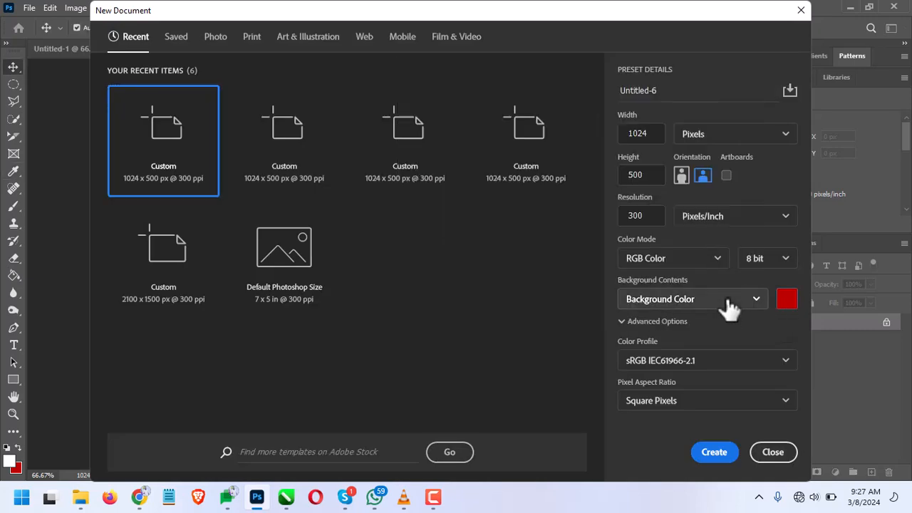
Try Black and White in turn as the background contents of the new document
click(730, 308)
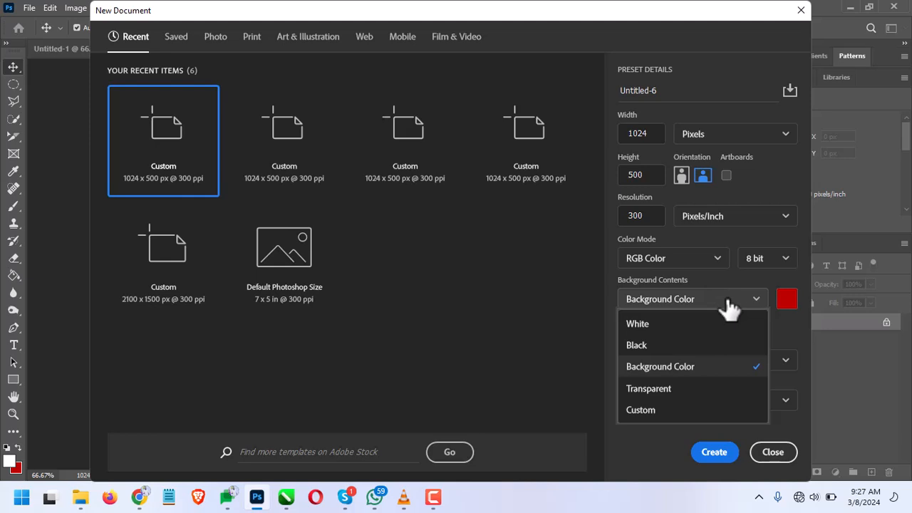
click(641, 346)
click(688, 305)
click(689, 324)
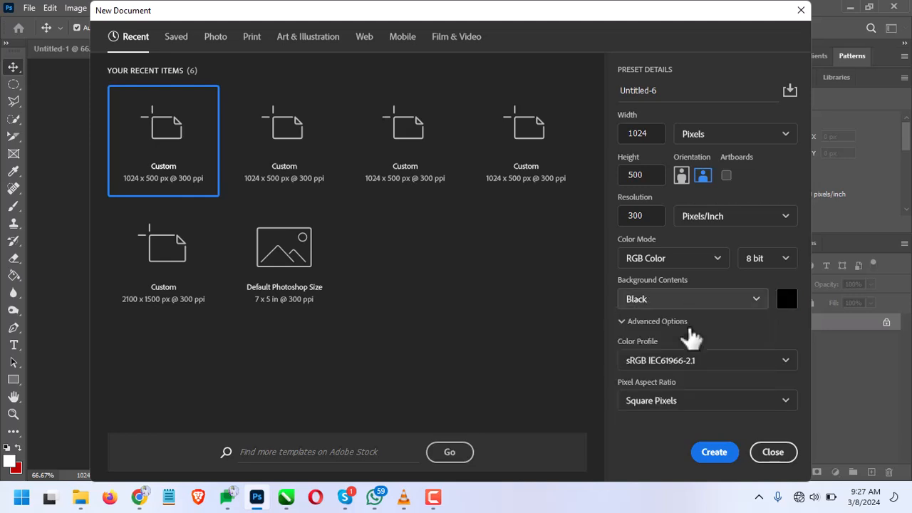
Create a 1024 x 500 pixel document at 300 pixels/inch with a custom bright green as its background contents
click(691, 301)
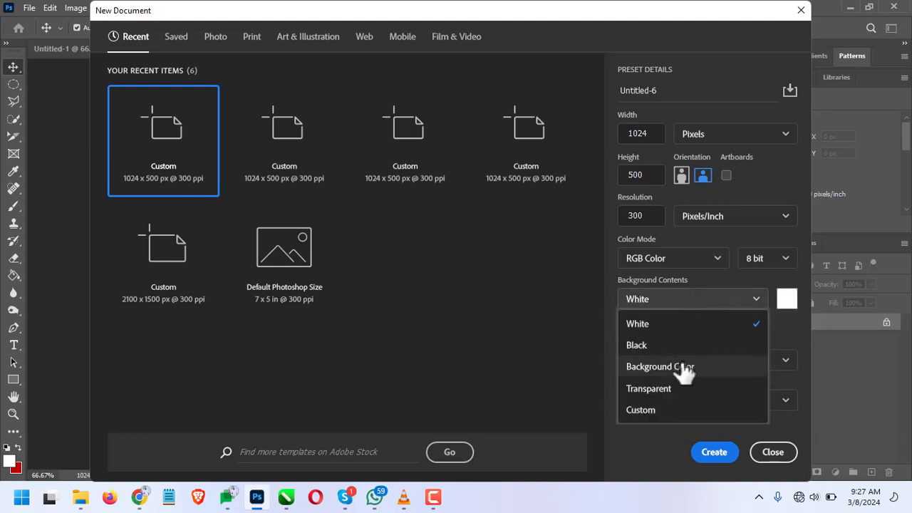
click(681, 413)
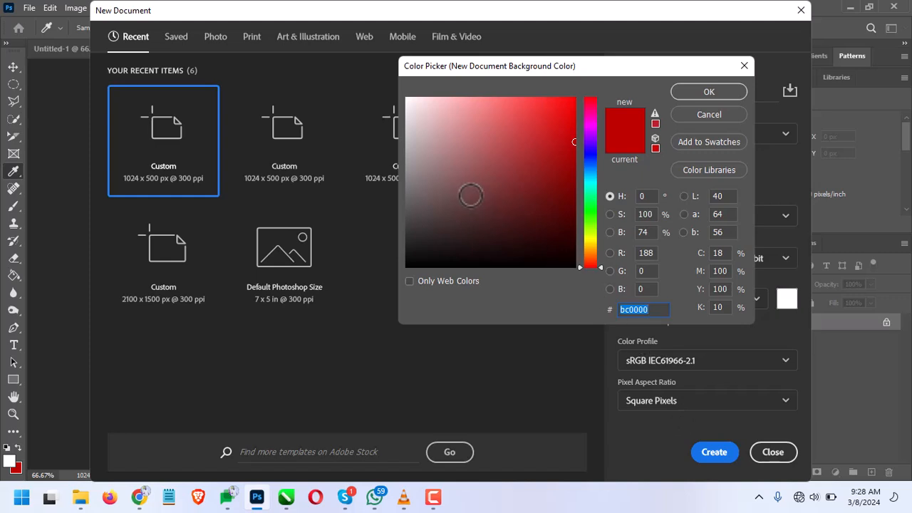
click(590, 160)
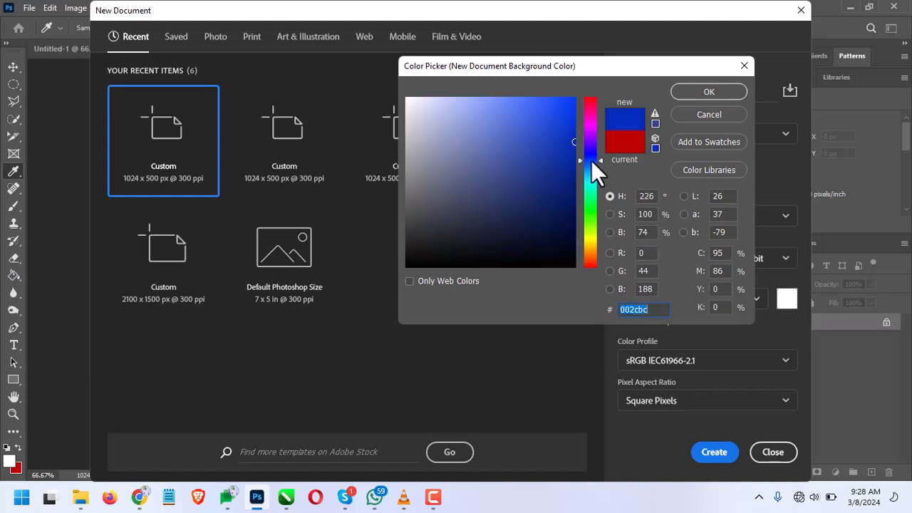
drag(591, 161, 591, 215)
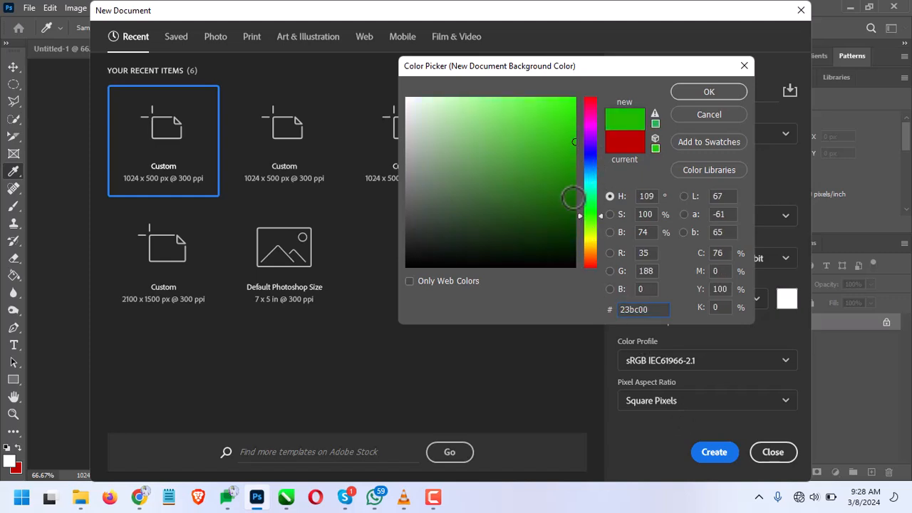
click(544, 156)
click(544, 185)
click(594, 223)
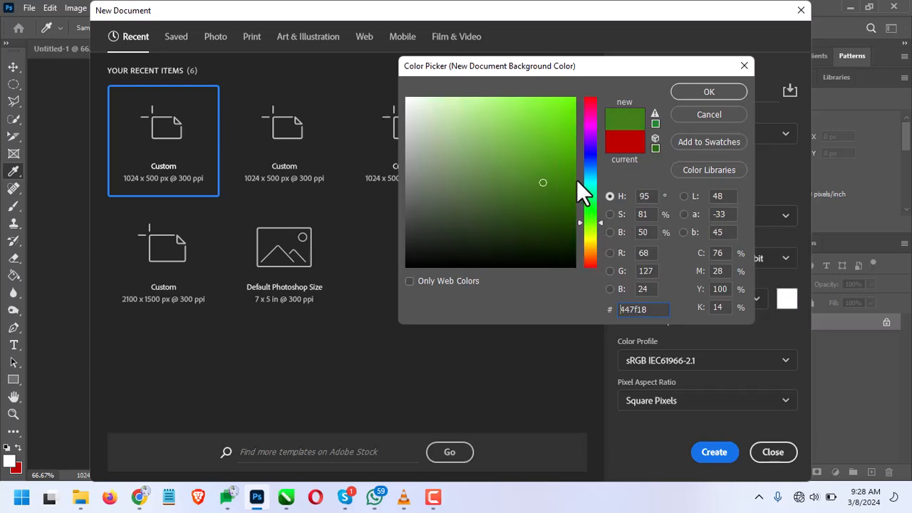
click(558, 145)
click(691, 97)
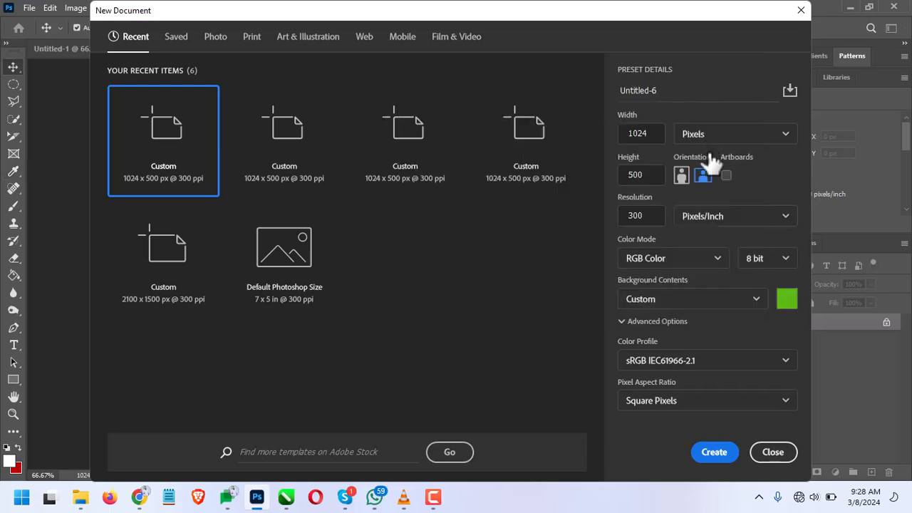
click(714, 452)
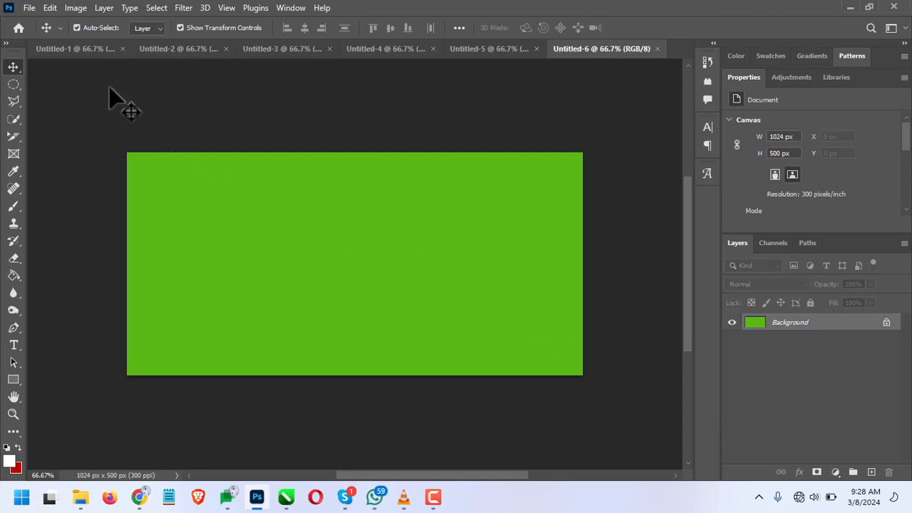
Start another new document, try the portrait and landscape orientations, and leave without creating it
click(30, 8)
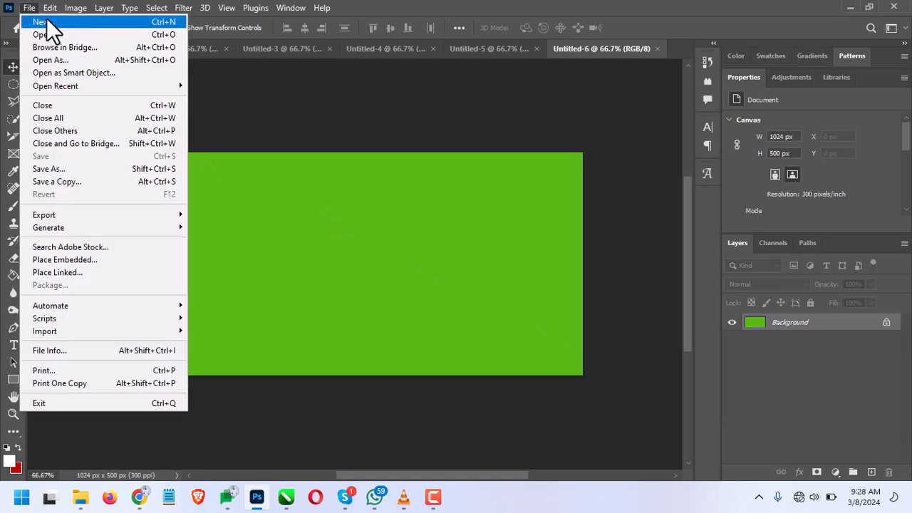
click(42, 21)
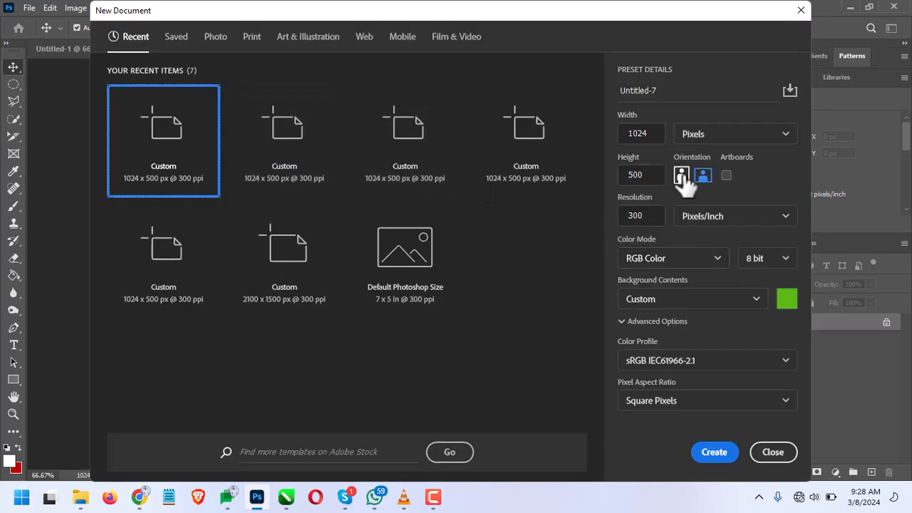
click(682, 177)
click(703, 176)
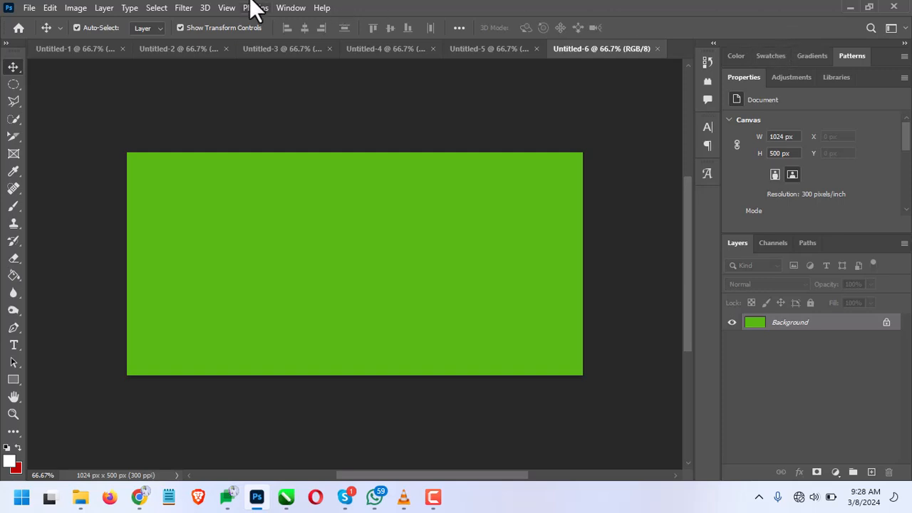
Set the green document's canvas height to 800 pixels, extending it from the center with the background color
click(71, 9)
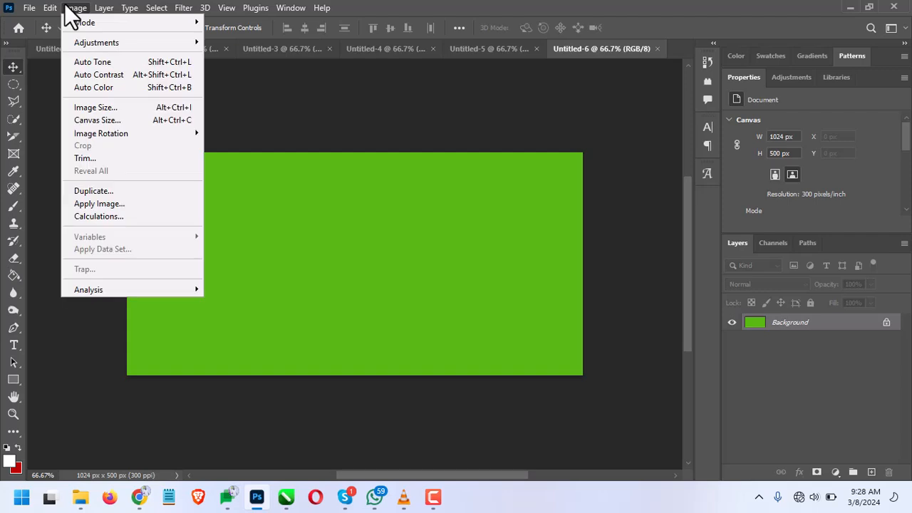
click(86, 121)
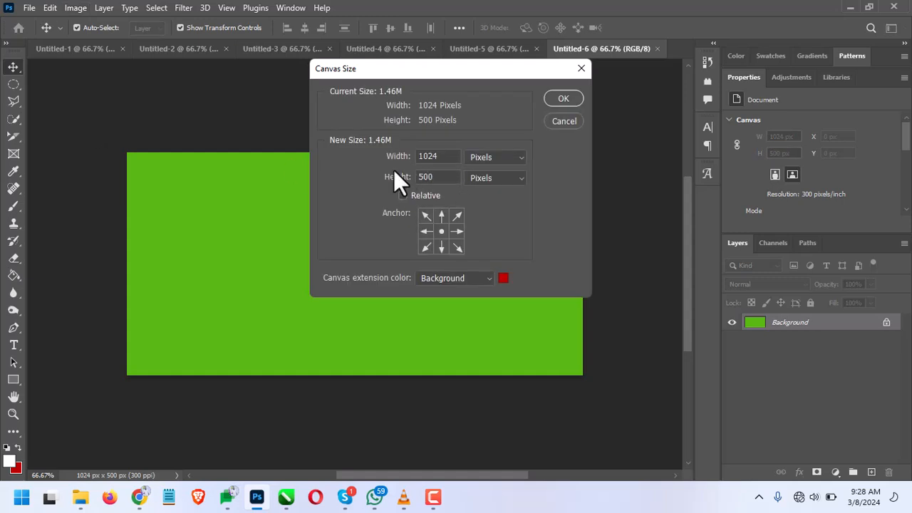
drag(394, 169, 576, 193)
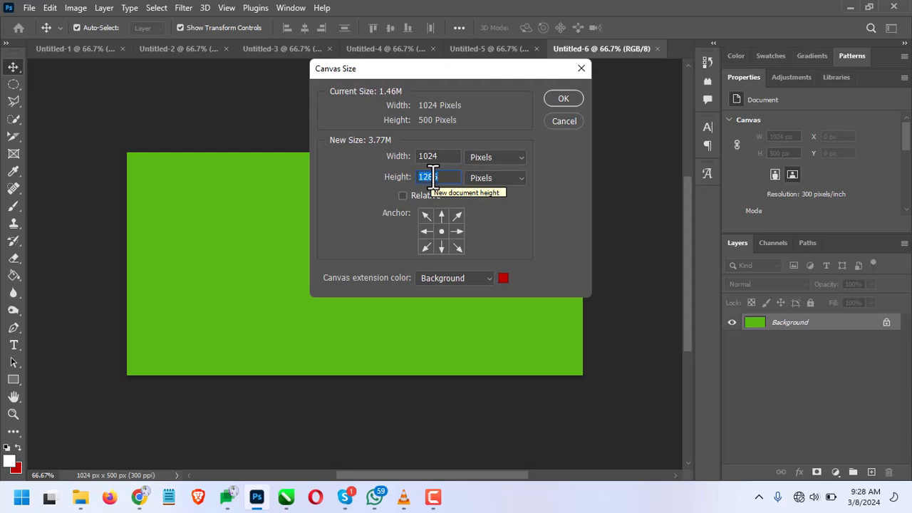
text(600)
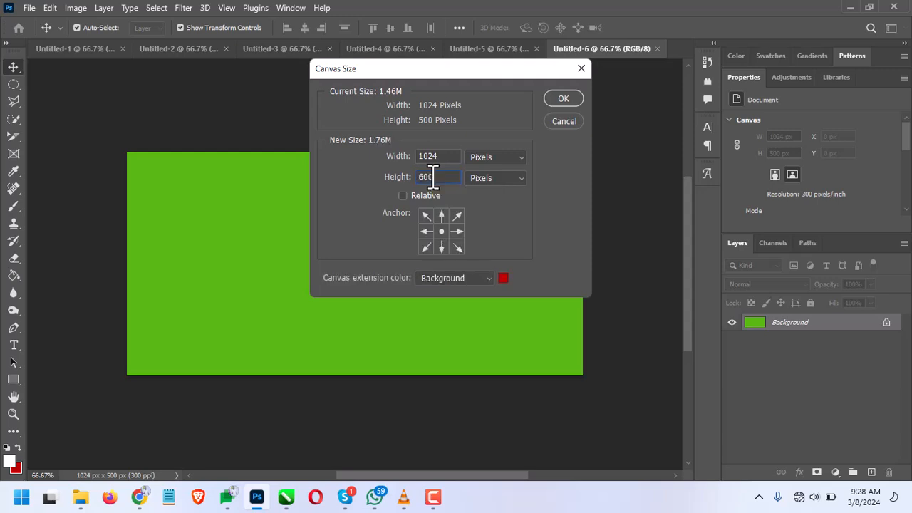
key(BackSpace)
key(BackSpace)
key(BackSpace)
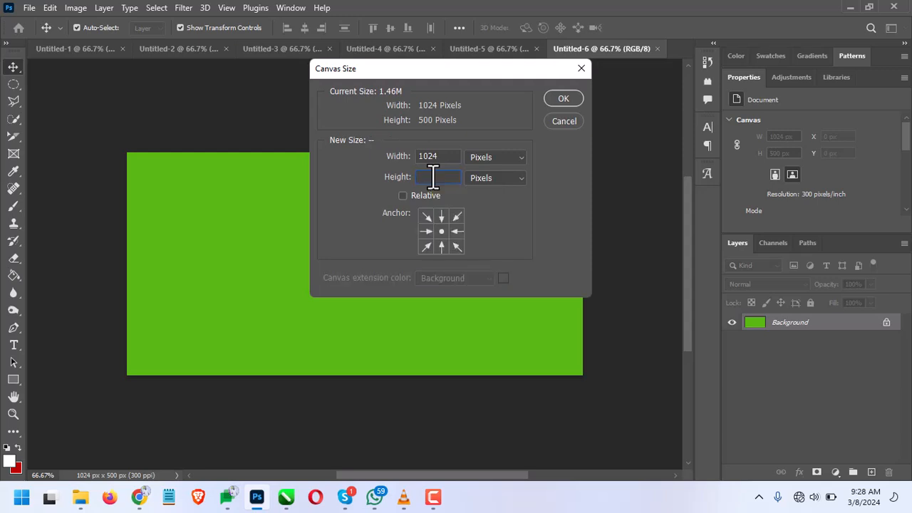
text(800)
key(Return)
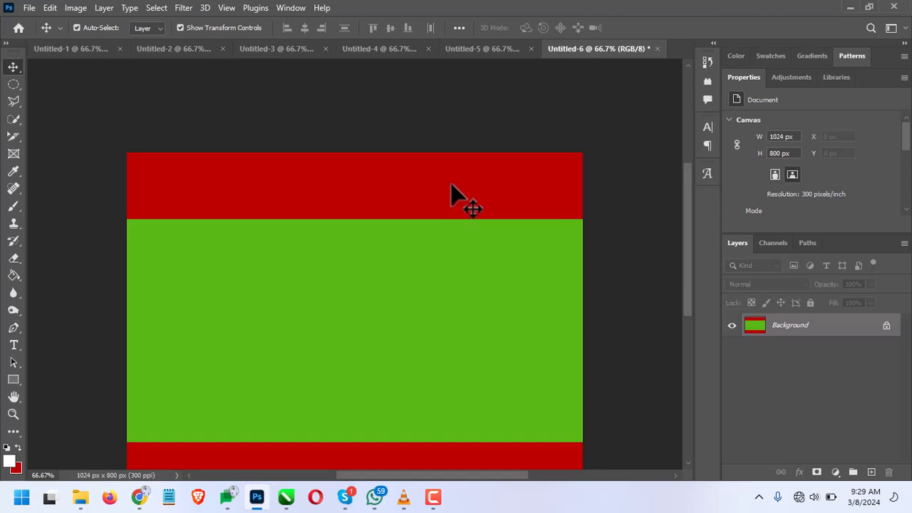
Close Untitled-6 without saving its changes, and close every other document except Untitled-1
key(ctrl+w)
click(458, 191)
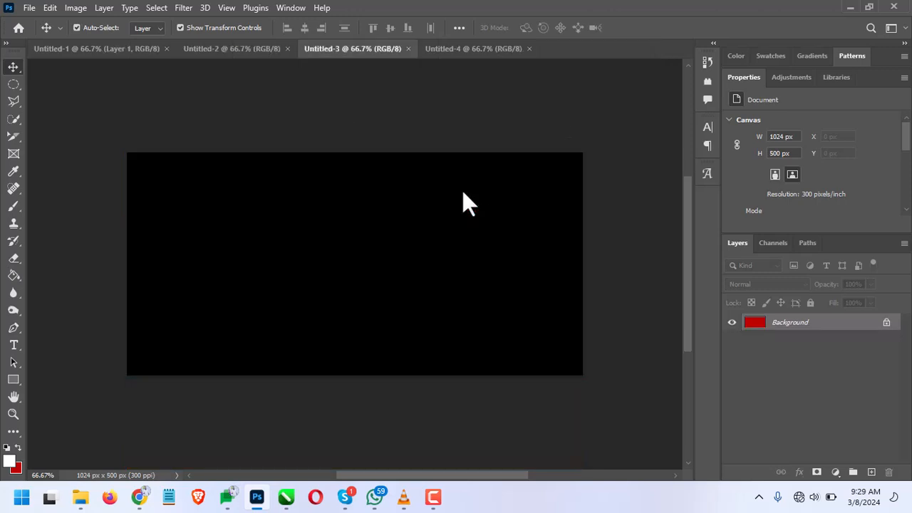
key(ctrl+w)
key(ctrl+w)
key(ctrl+w)
key(ctrl+w)
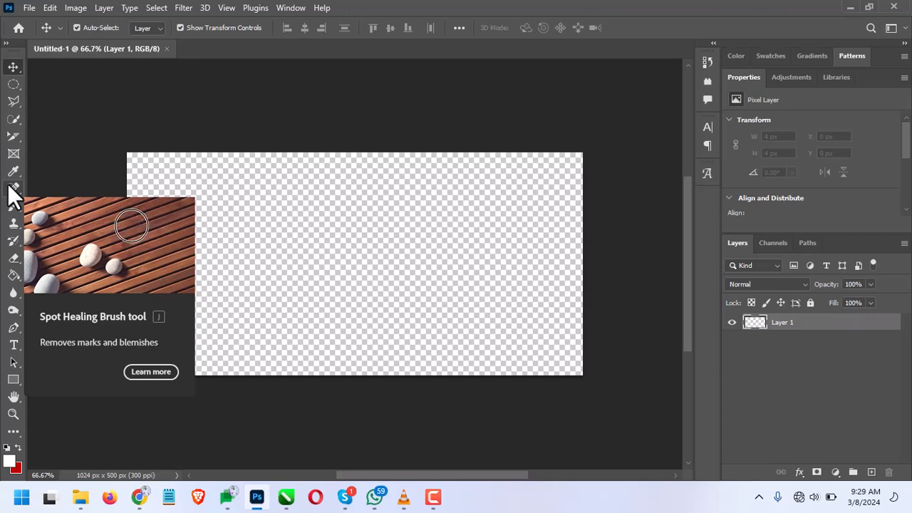
Place IMG_3764.DNG from the HD Pics folder as an embedded image in Untitled-1 and commit the placement
click(32, 6)
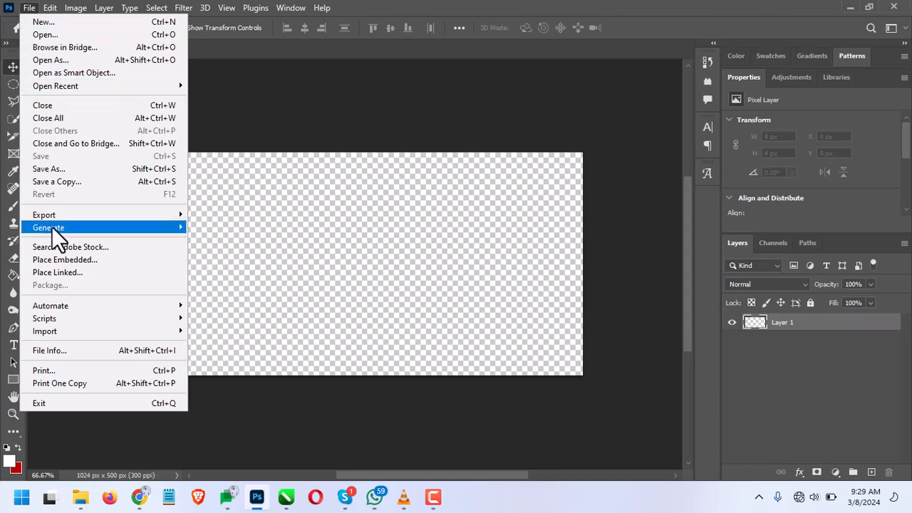
mouse_move(67, 331)
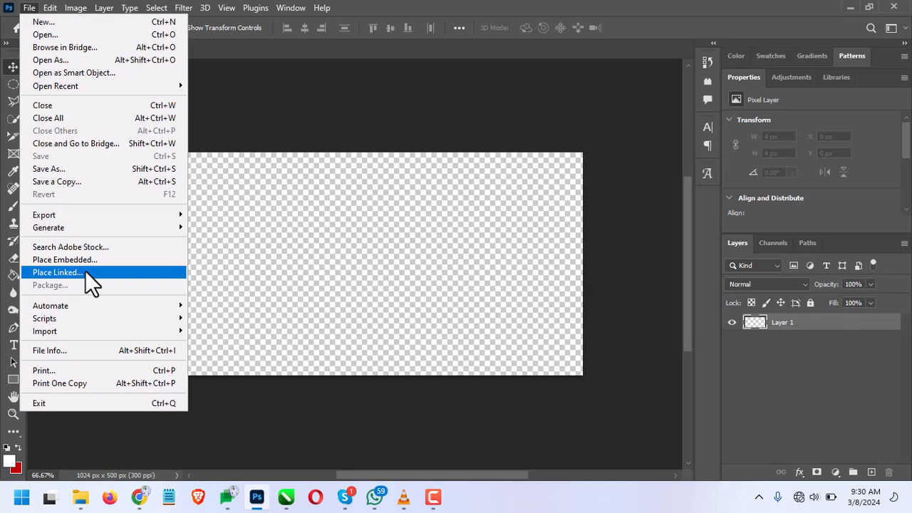
mouse_move(96, 333)
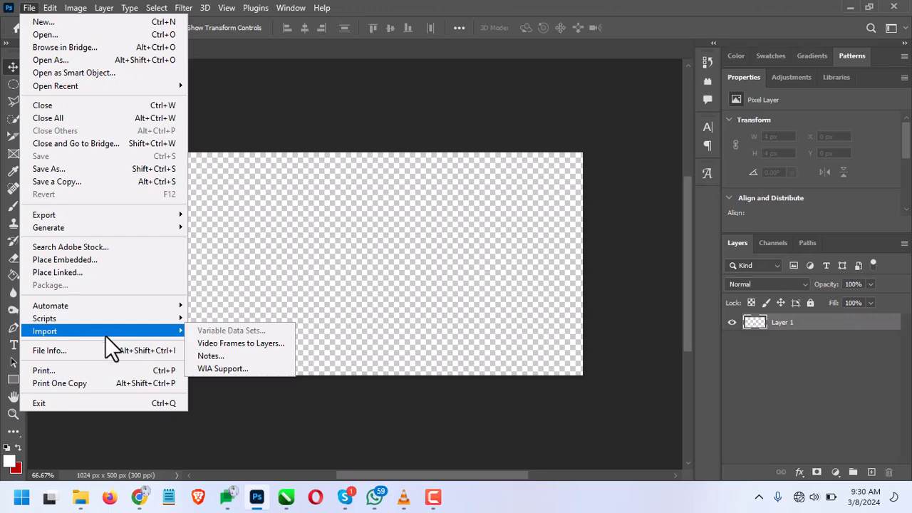
click(85, 261)
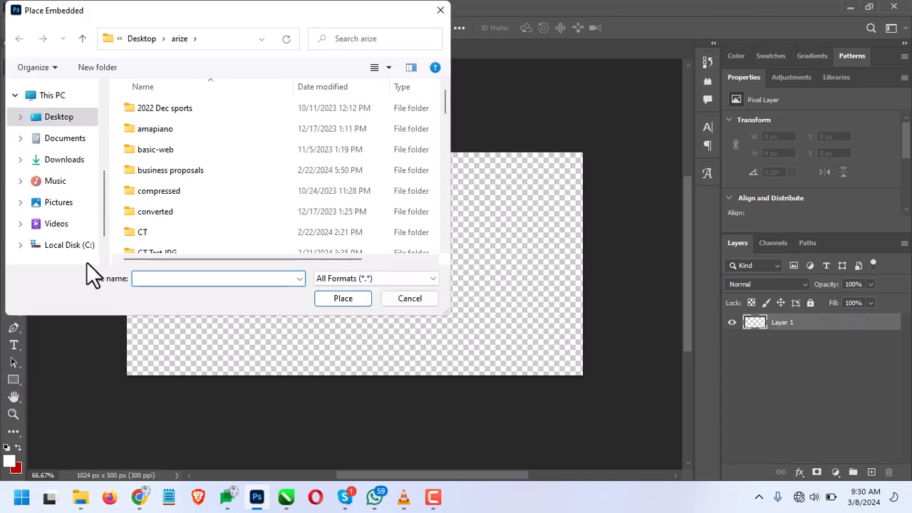
click(46, 119)
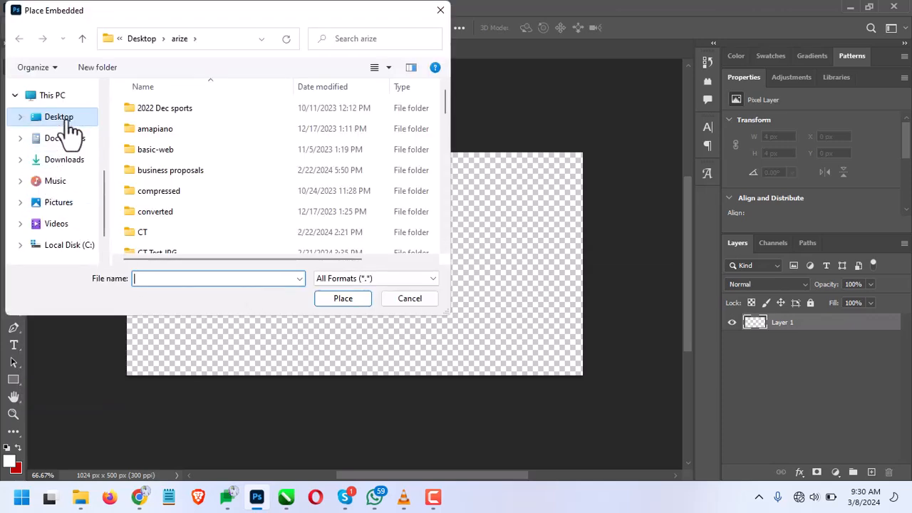
double_click(248, 230)
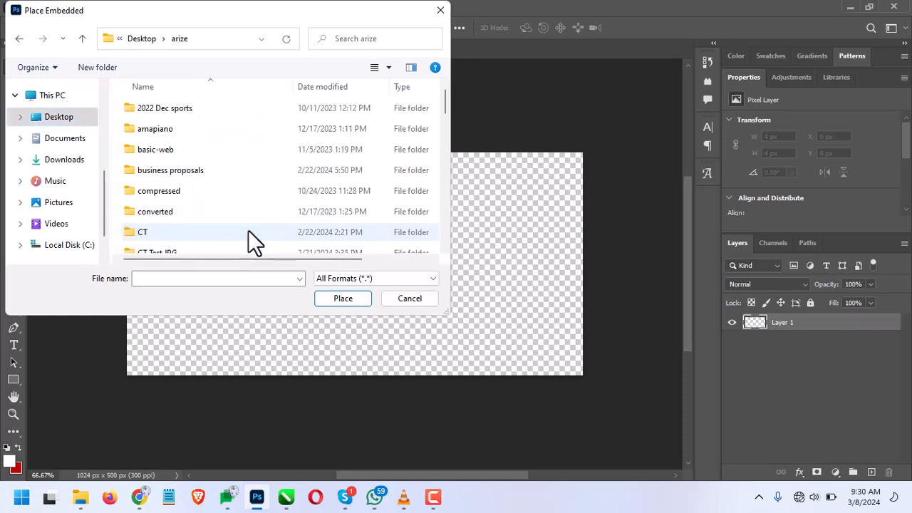
scroll(142, 213, down, 2)
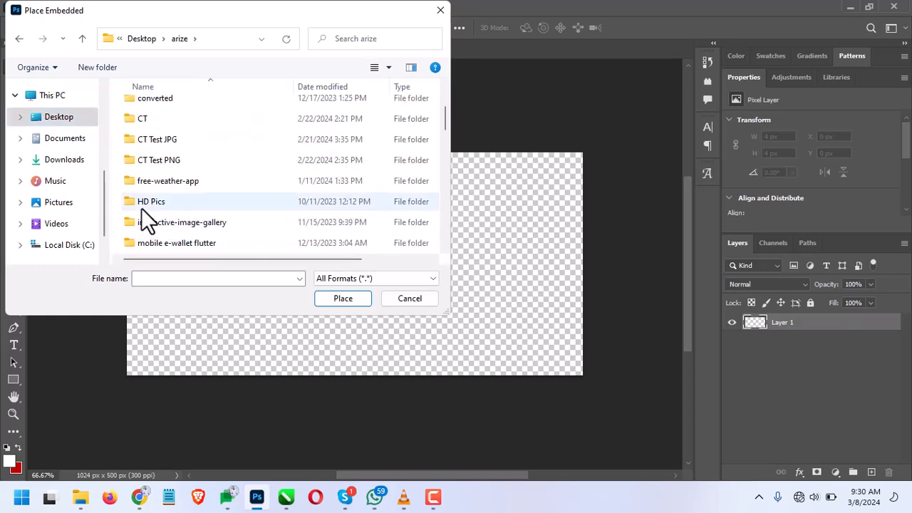
double_click(141, 208)
double_click(158, 115)
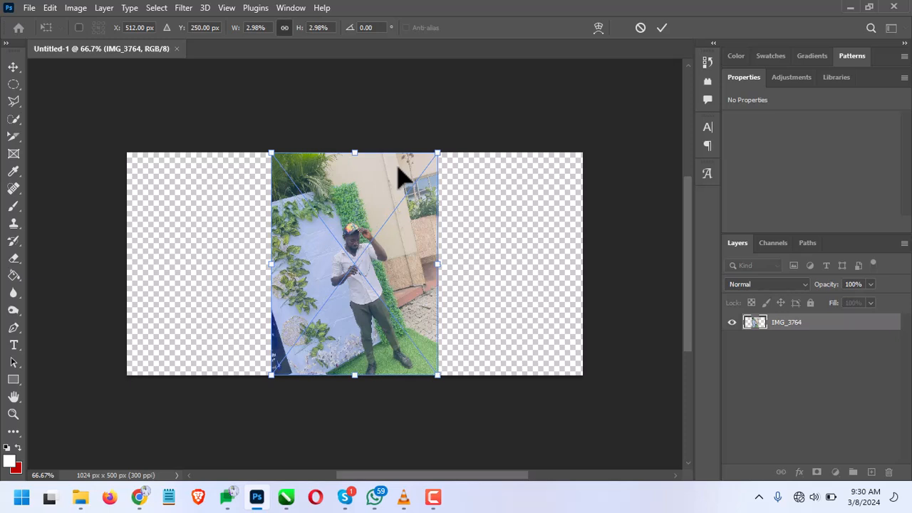
click(656, 28)
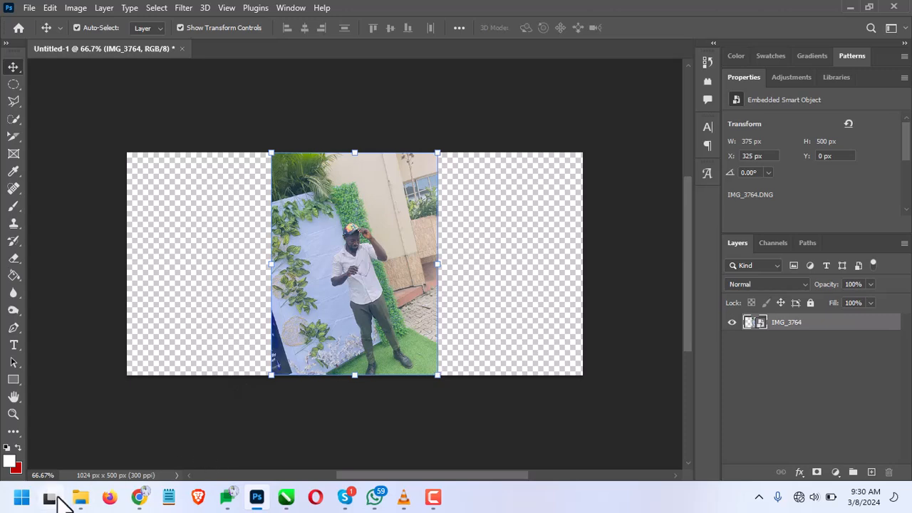
Switch to the HD Pics folder in File Explorer and open IMG_3764.DNG in Photoshop as a separate document
mouse_move(79, 507)
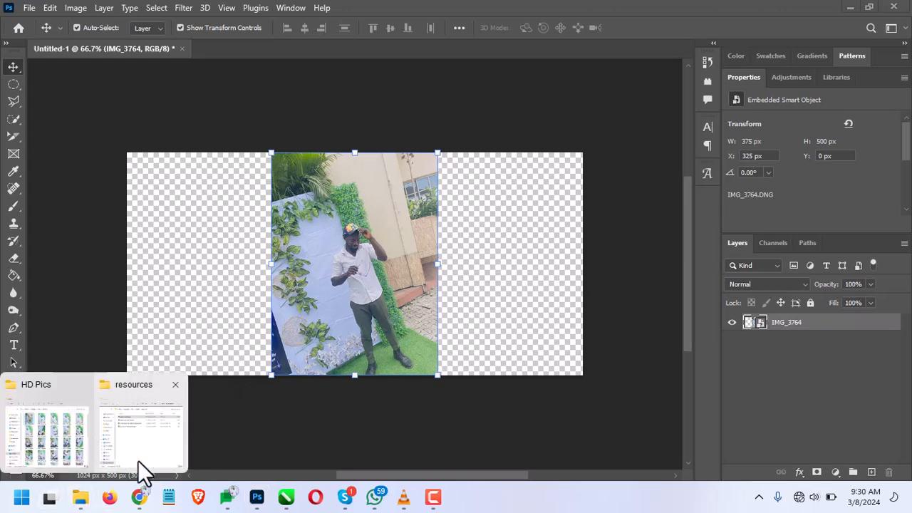
click(43, 447)
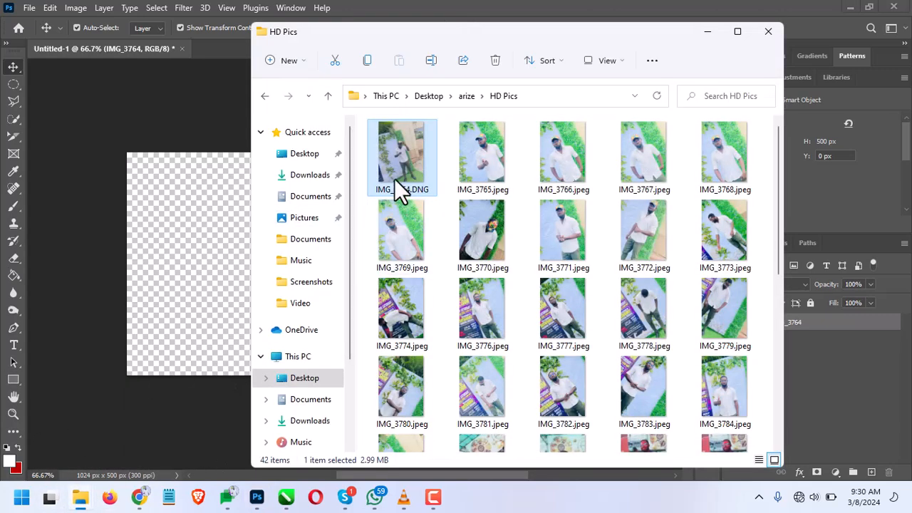
drag(394, 178, 211, 47)
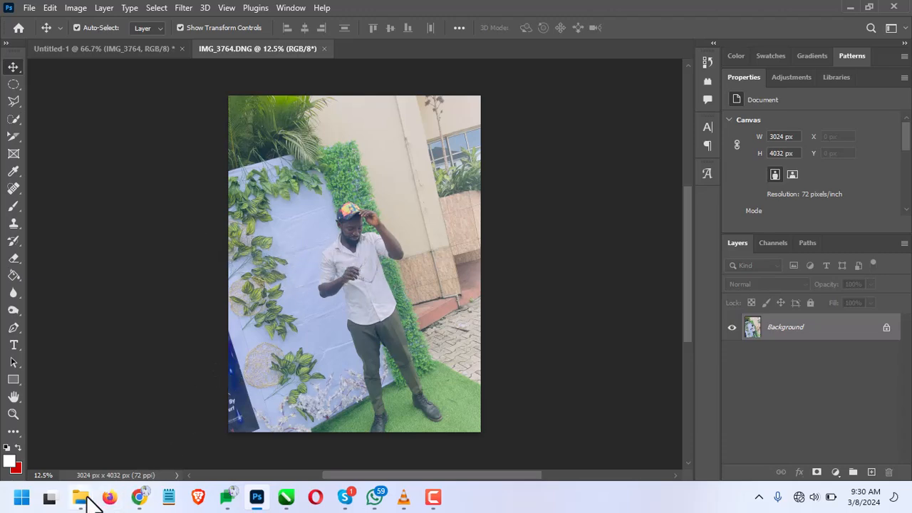
Return to the HD Pics folder, open IMG_3764.DNG in its default program, and close that window
mouse_move(80, 498)
click(73, 431)
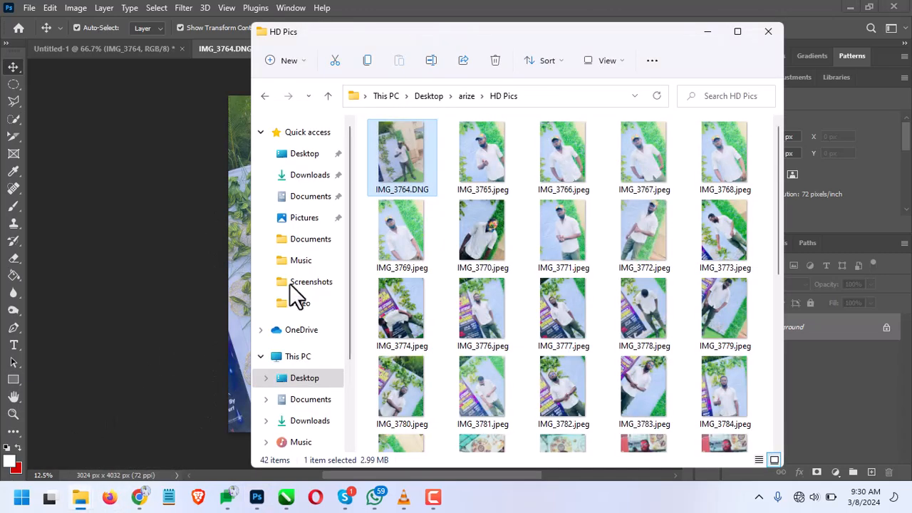
double_click(409, 153)
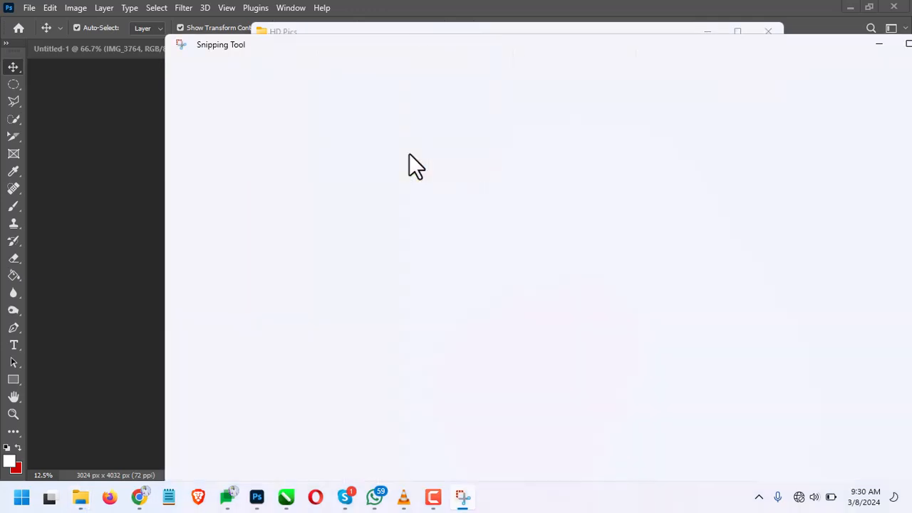
drag(480, 47, 321, 45)
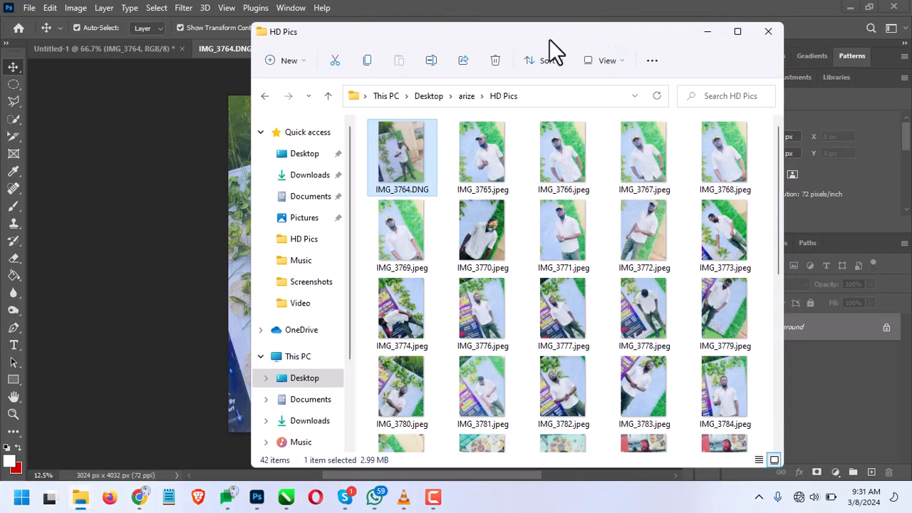
Open IMG_3764.DNG with Picasa Photo Viewer, compare it with the neighbouring photos, and close the viewer
right_click(416, 146)
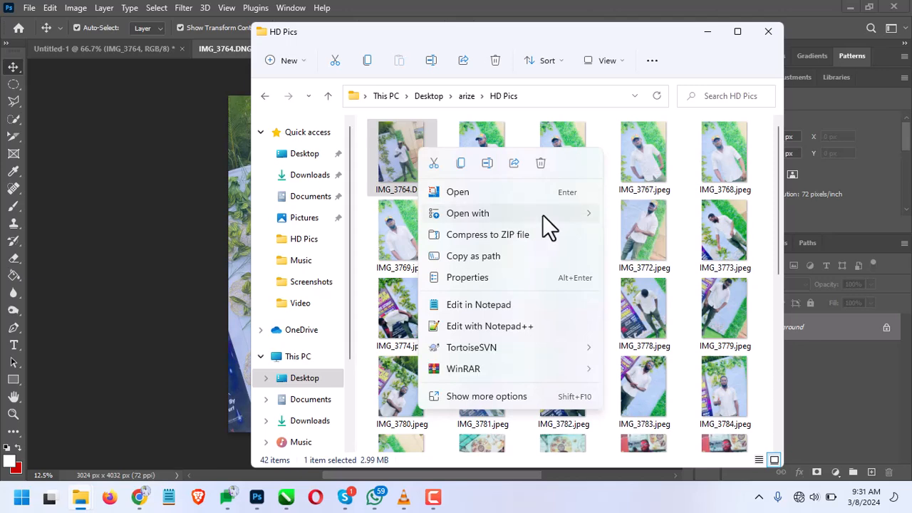
mouse_move(561, 218)
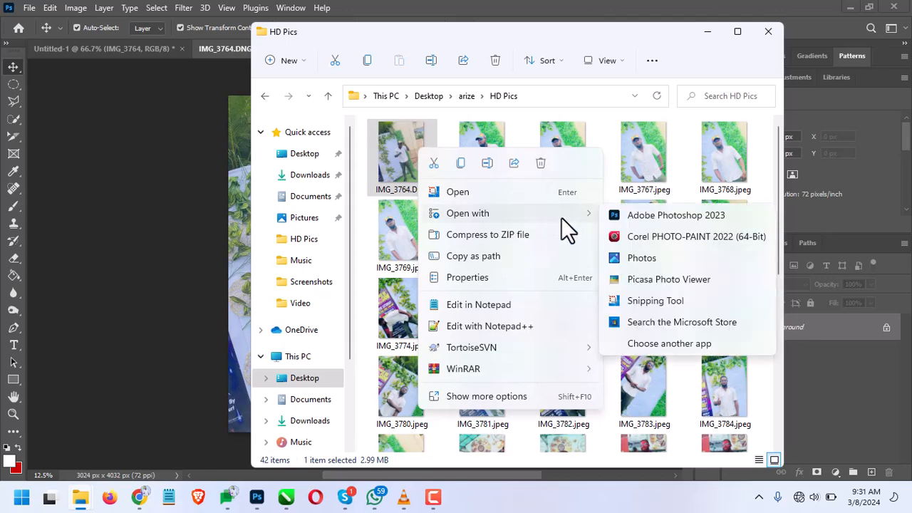
click(661, 274)
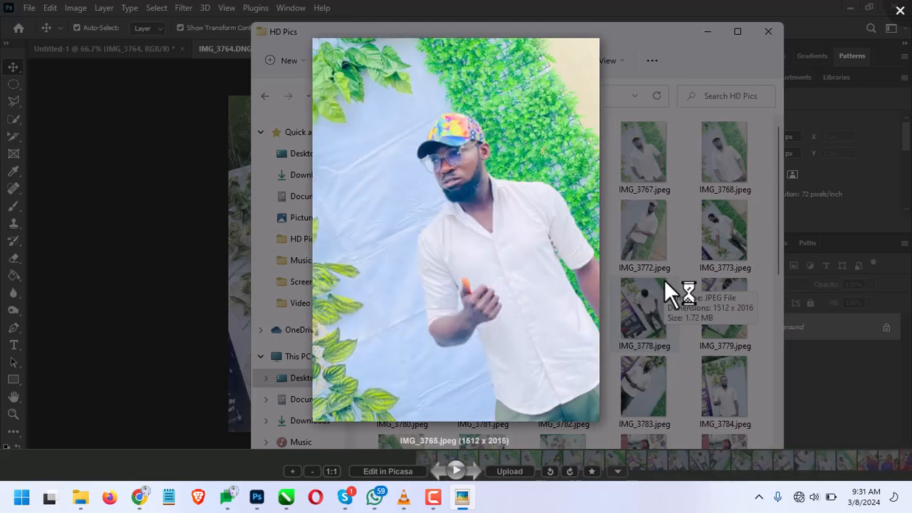
key(Left)
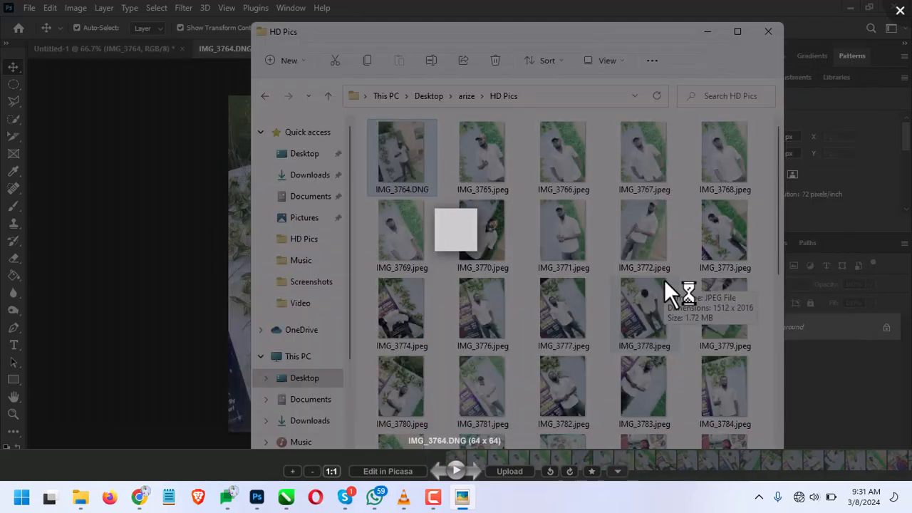
key(Right)
key(Right)
key(Left)
key(Left)
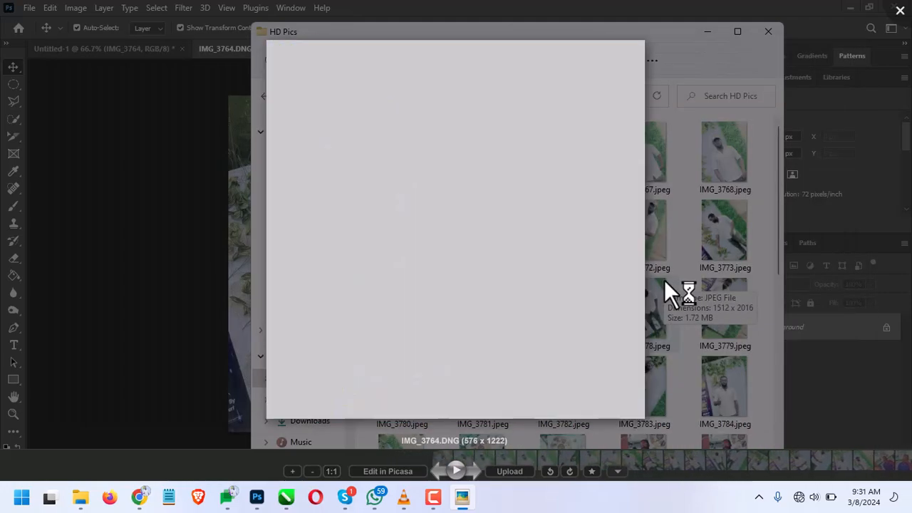
key(Right)
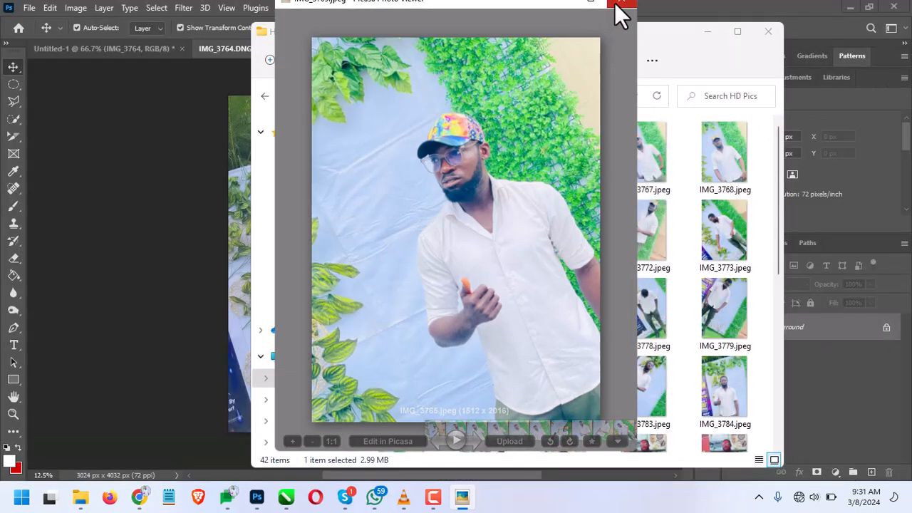
click(621, 8)
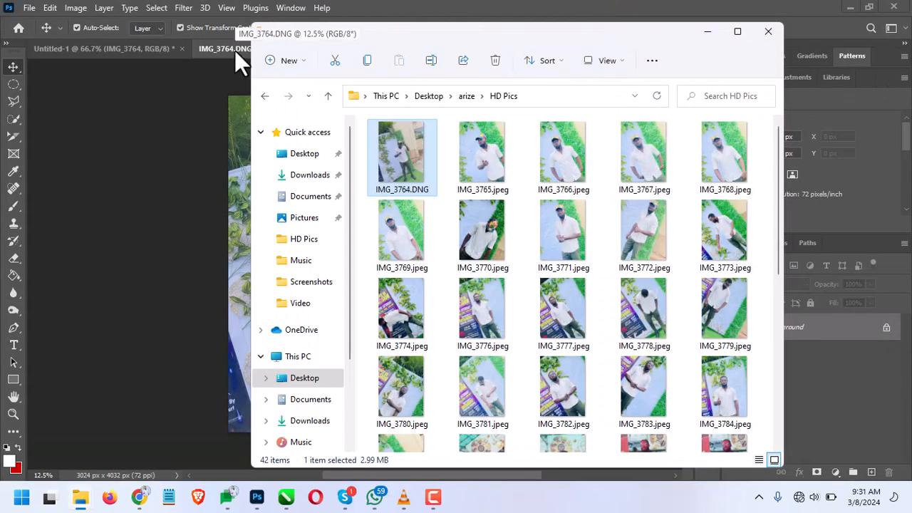
Duplicate IMG_3764.DNG within the HD Pics folder
scroll(499, 412, down, 5)
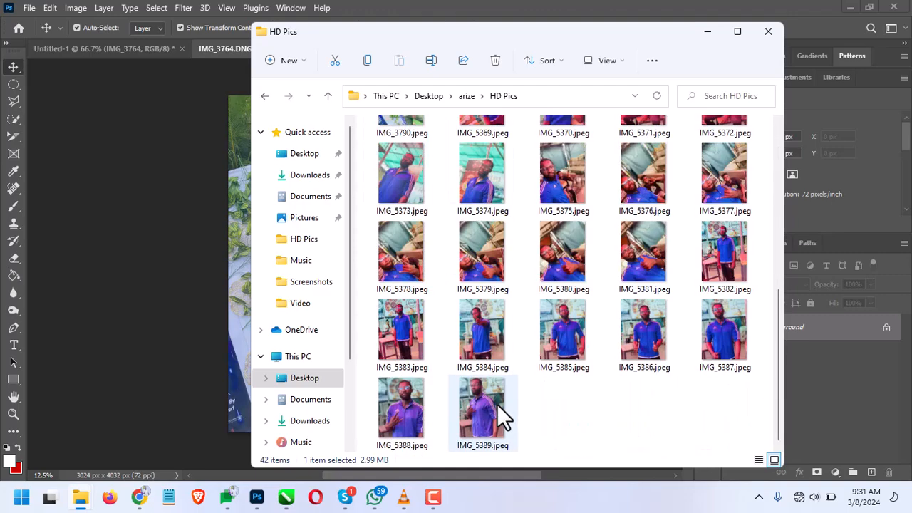
scroll(498, 411, up, 5)
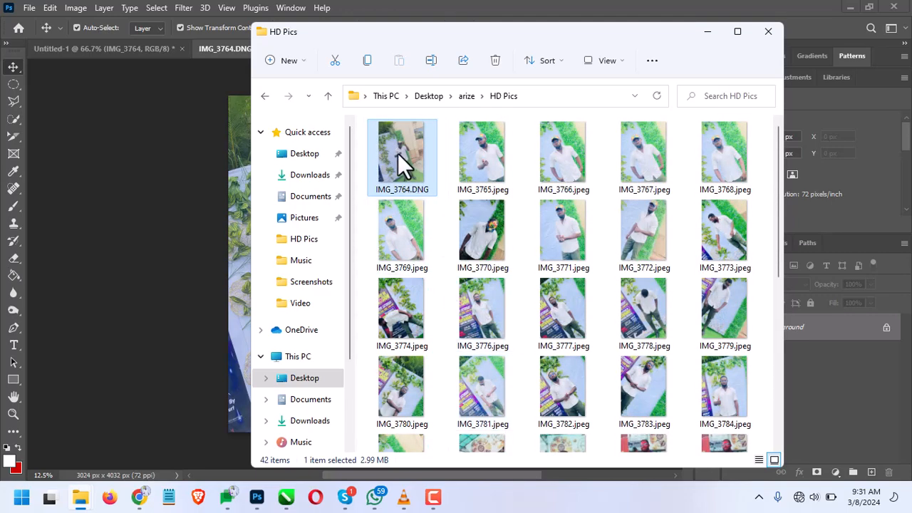
drag(427, 171, 444, 173)
click(469, 198)
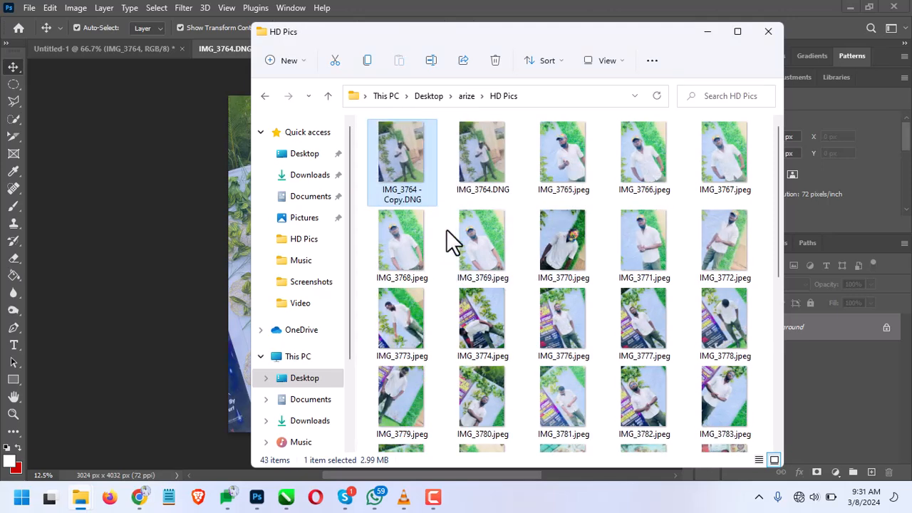
Rename the copied DNG file as IMG_3764.jpeg and accept the file extension change
click(399, 199)
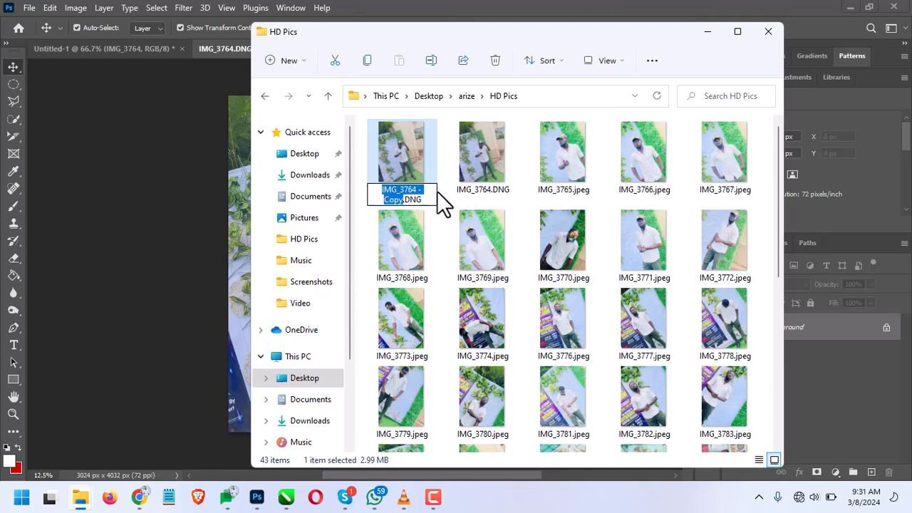
click(407, 204)
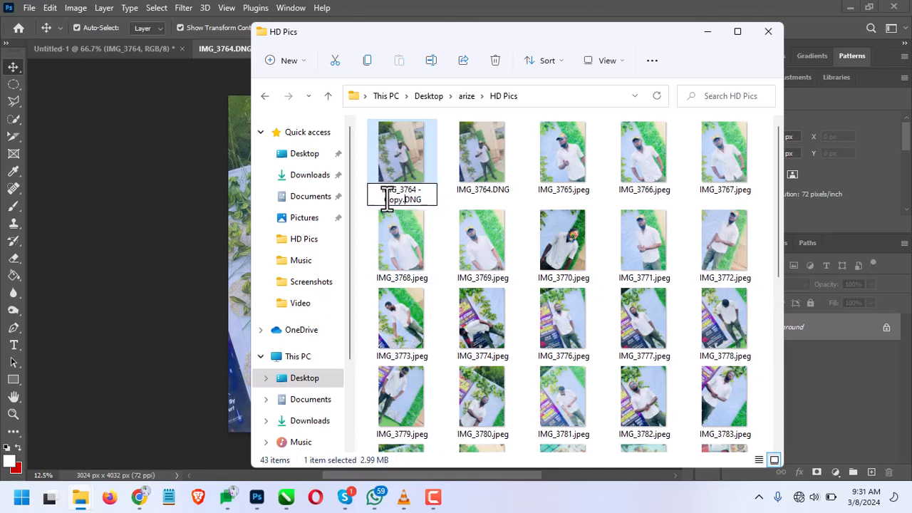
key(BackSpace)
key(BackSpace)
key(BackSpace)
key(BackSpace)
key(BackSpace)
key(BackSpace)
key(BackSpace)
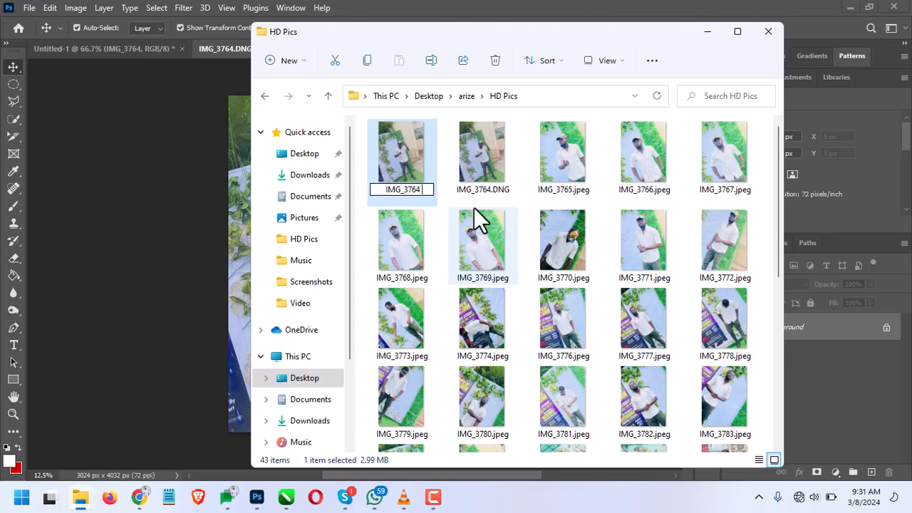
text(.jpeg)
key(Return)
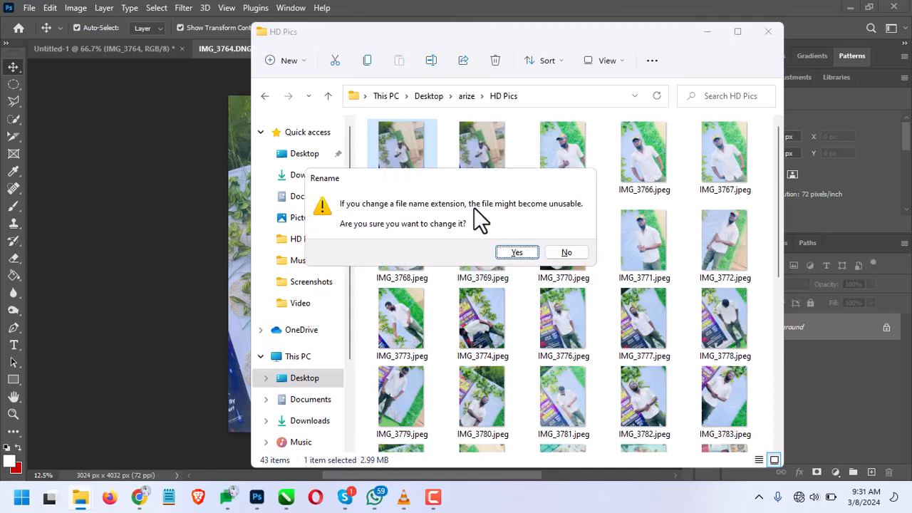
key(Return)
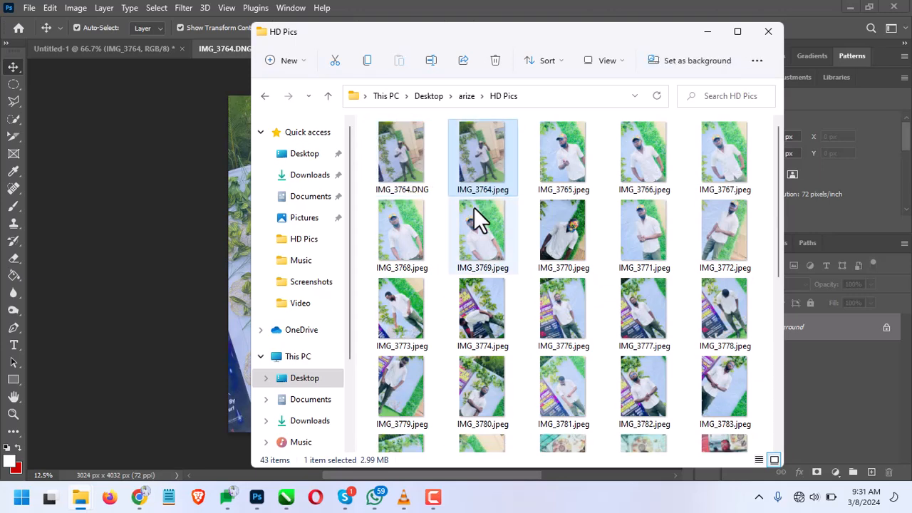
Open IMG_3764.jpeg in the default photo viewer and browse forward through the folder's photos to IMG_5372.jpeg
key(Return)
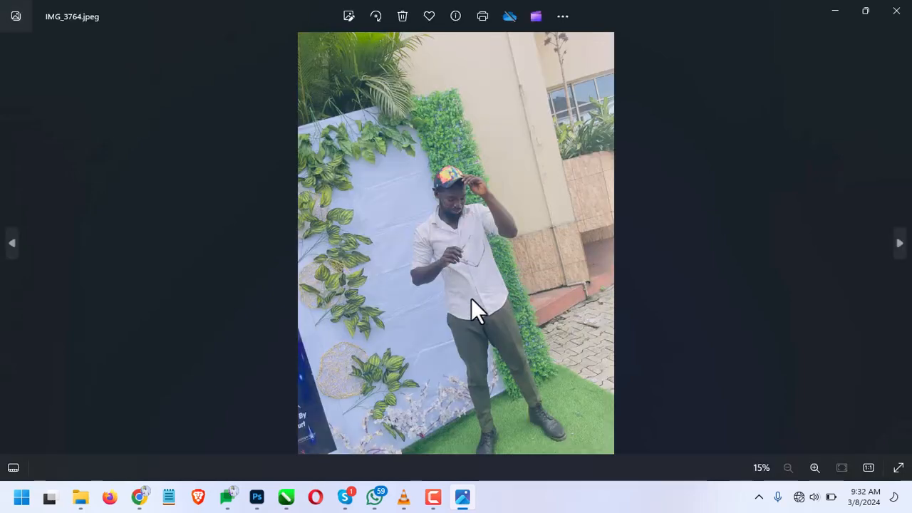
click(899, 244)
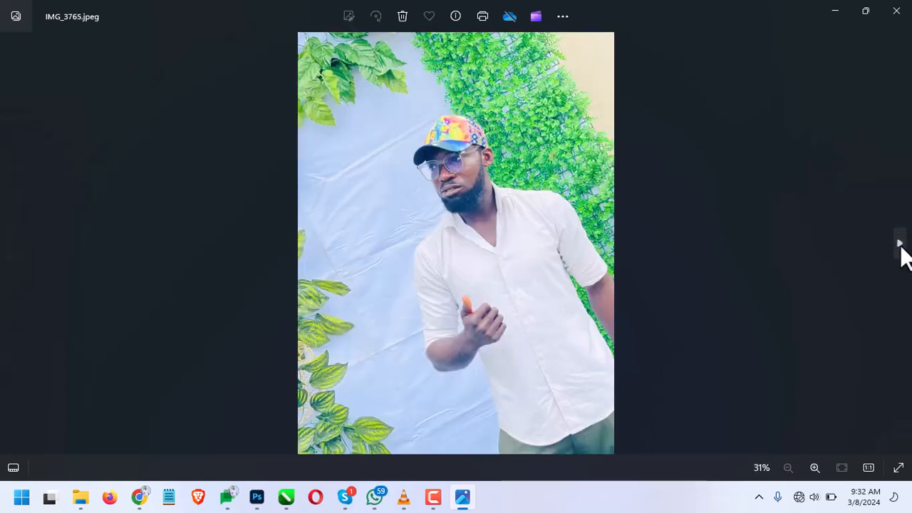
click(899, 243)
click(899, 244)
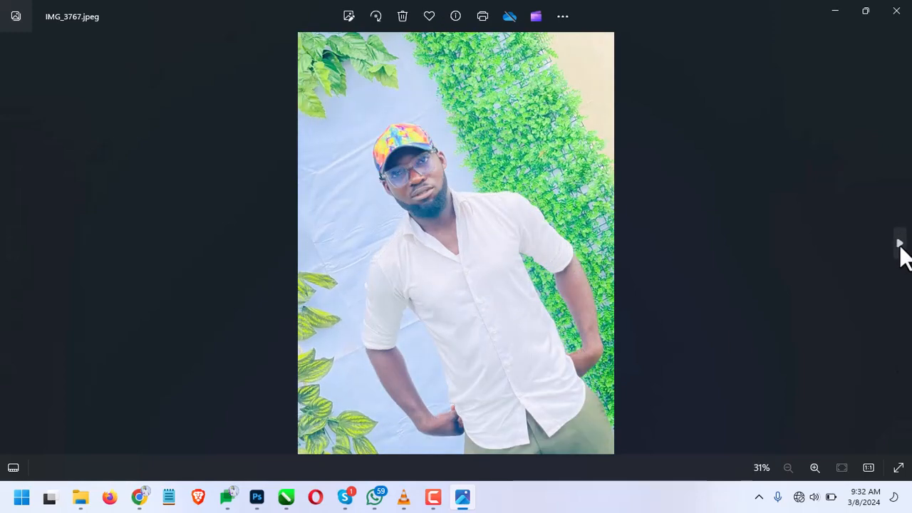
click(899, 244)
click(899, 244)
click(899, 244)
click(899, 244)
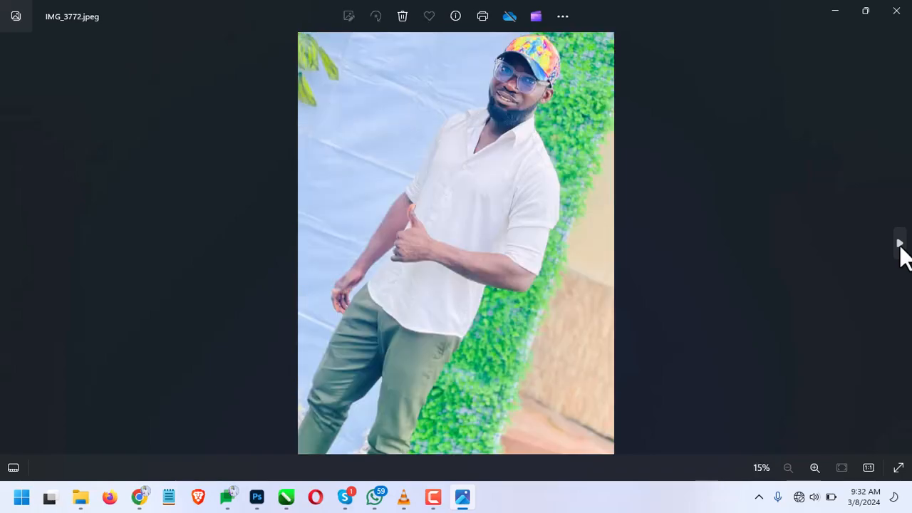
click(899, 244)
click(900, 244)
click(899, 243)
click(900, 243)
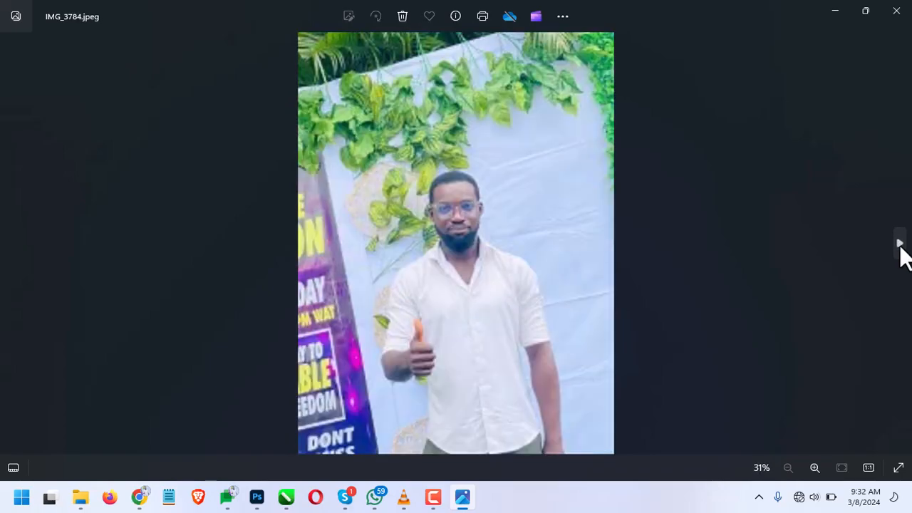
click(899, 243)
click(899, 244)
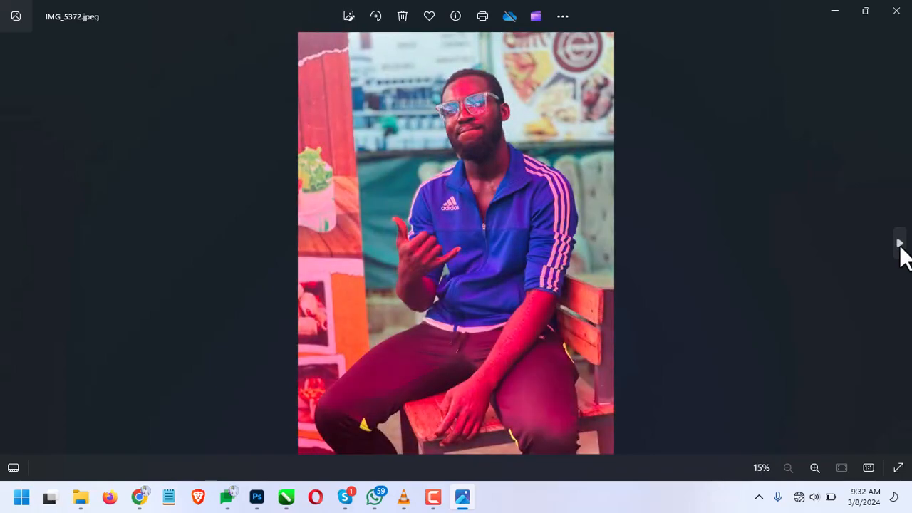
Browse back through the photos to IMG_3764.DNG and close the photo viewer
click(9, 242)
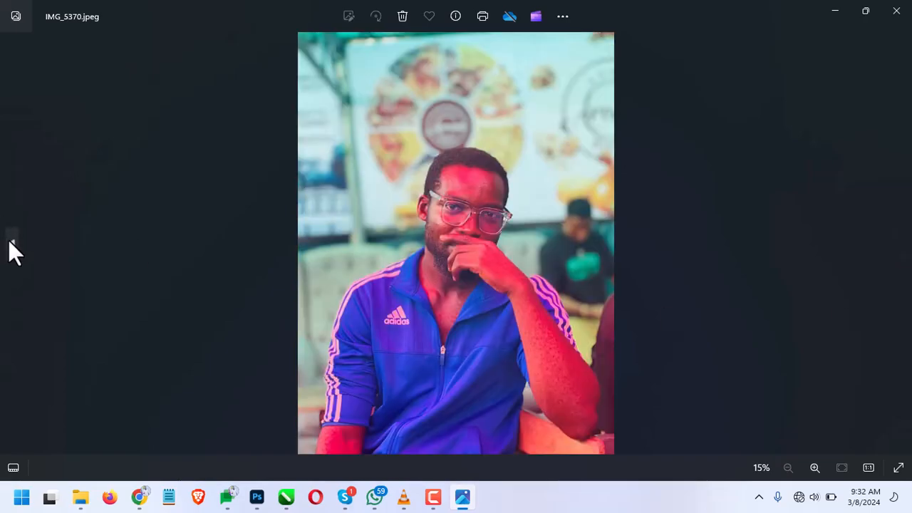
click(9, 242)
click(10, 242)
click(9, 242)
click(9, 241)
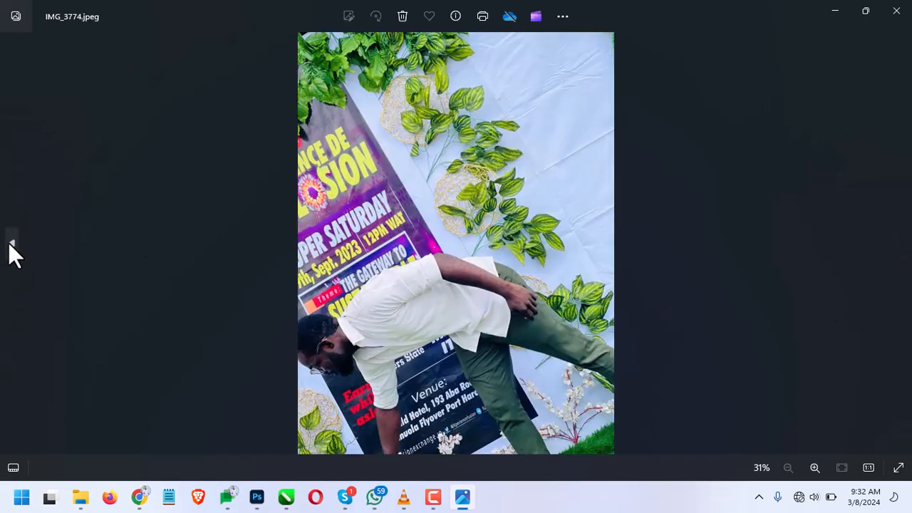
click(9, 242)
click(9, 242)
click(9, 242)
click(9, 241)
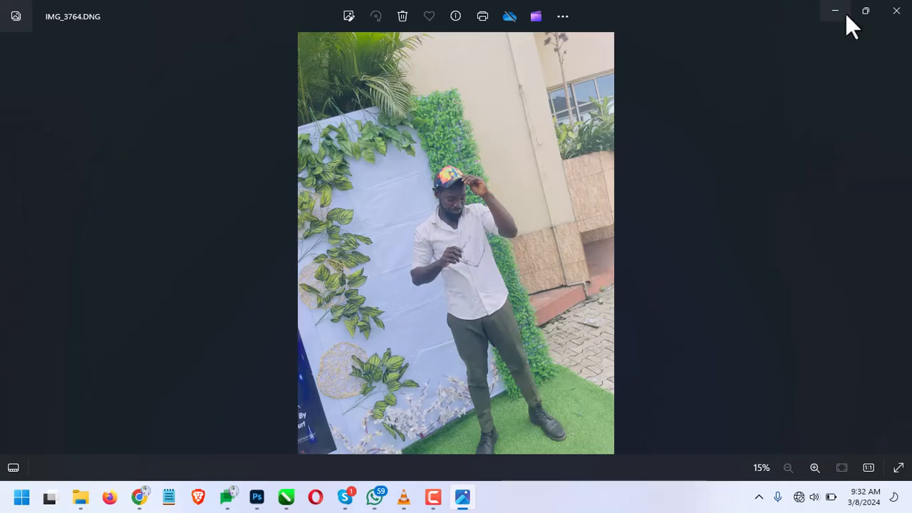
click(895, 12)
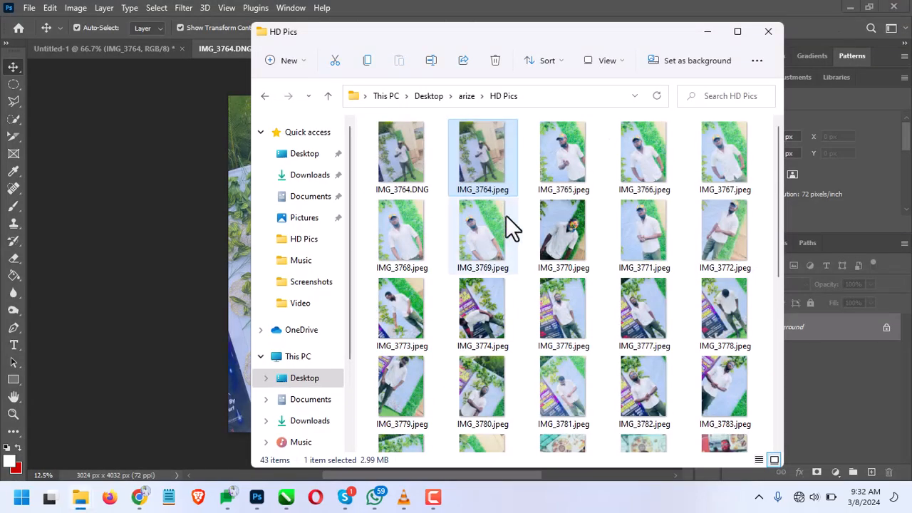
Minimise the HD Pics folder to return to Photoshop and apply Auto Tone to the IMG_3764.DNG document
click(693, 32)
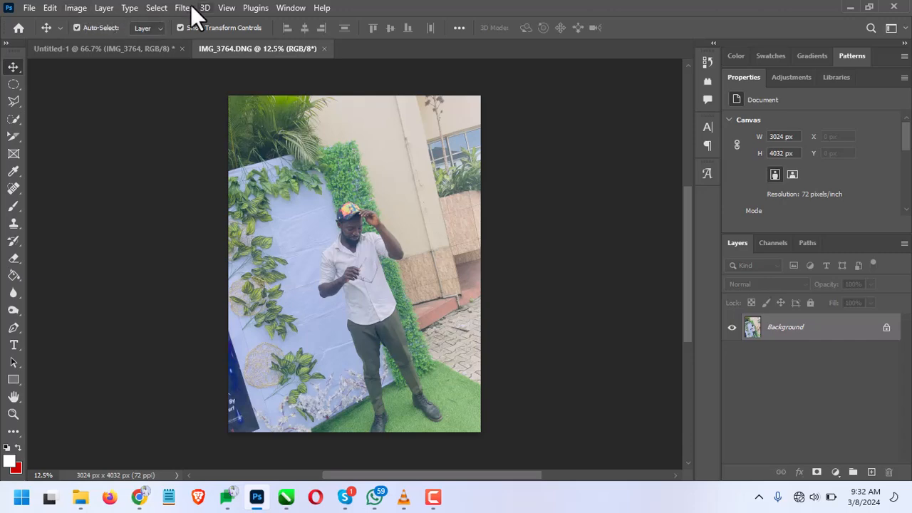
click(156, 8)
mouse_move(181, 10)
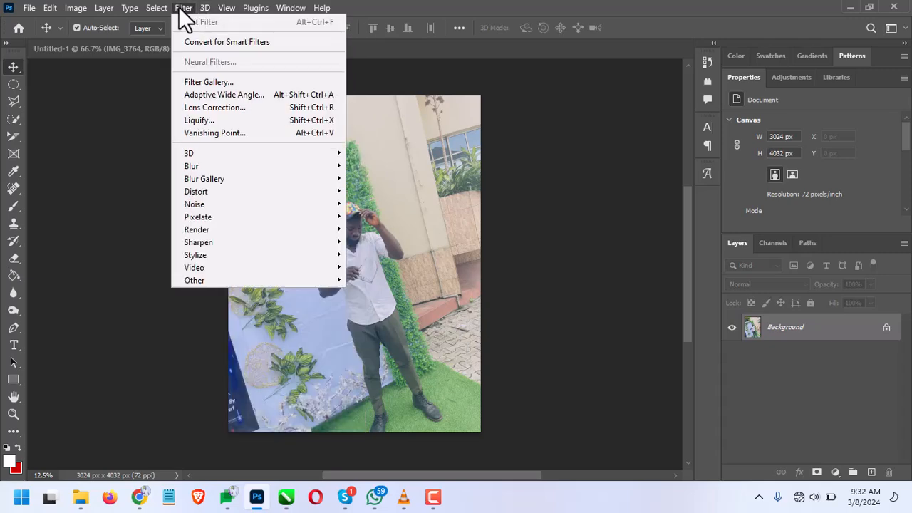
mouse_move(80, 17)
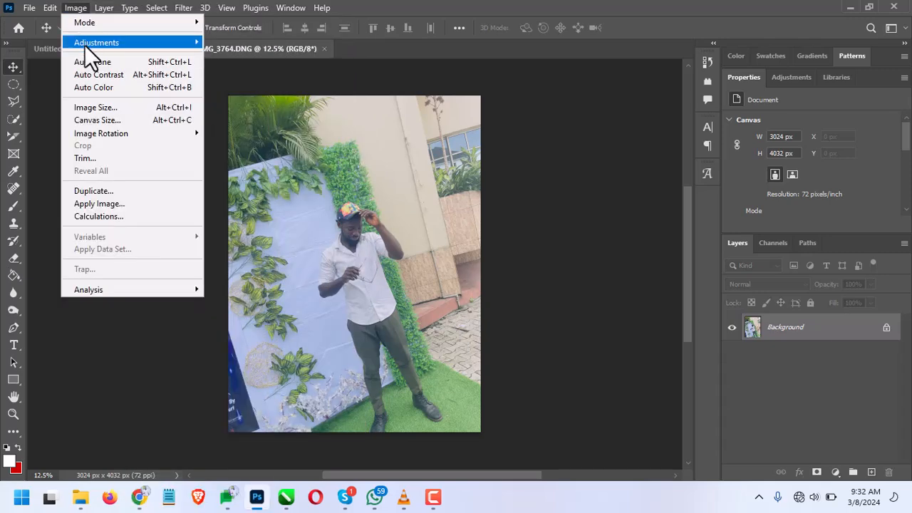
mouse_move(84, 45)
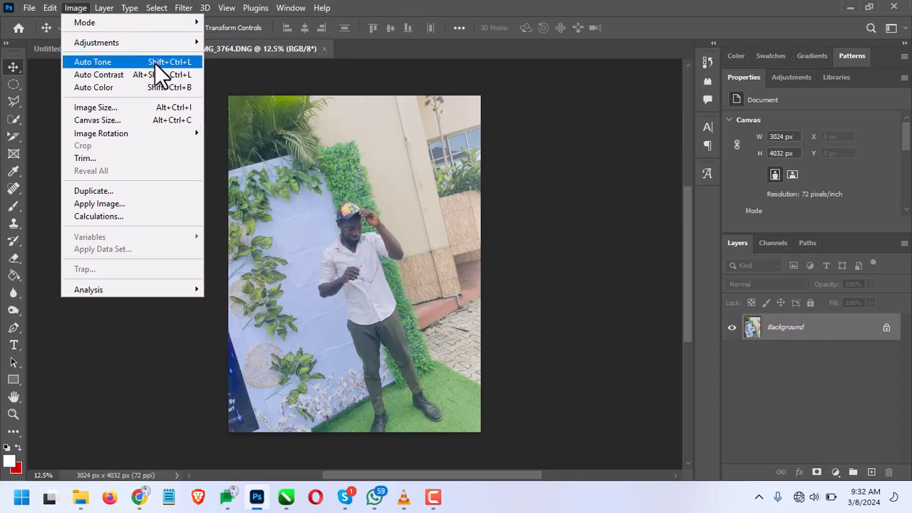
click(155, 63)
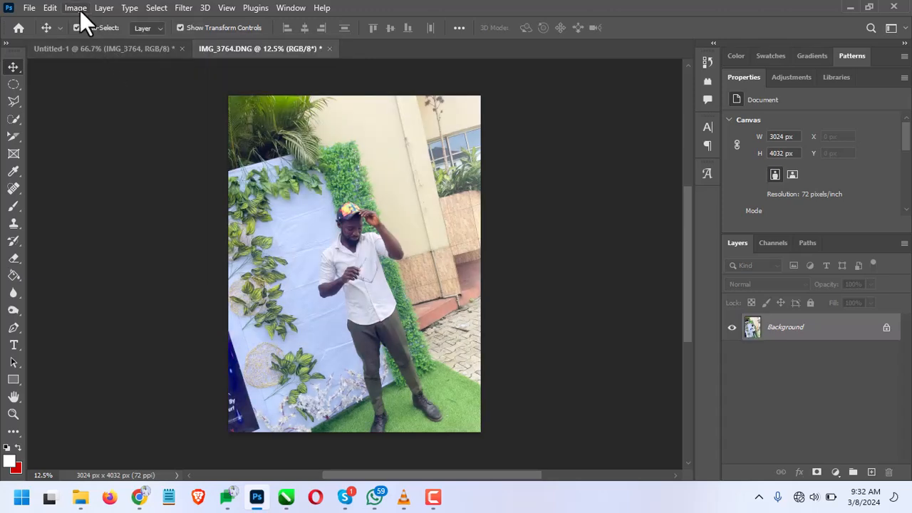
Apply Auto Contrast and Auto Color to the IMG_3764.DNG photo and inspect the corrected image up close
click(80, 10)
click(100, 72)
click(76, 8)
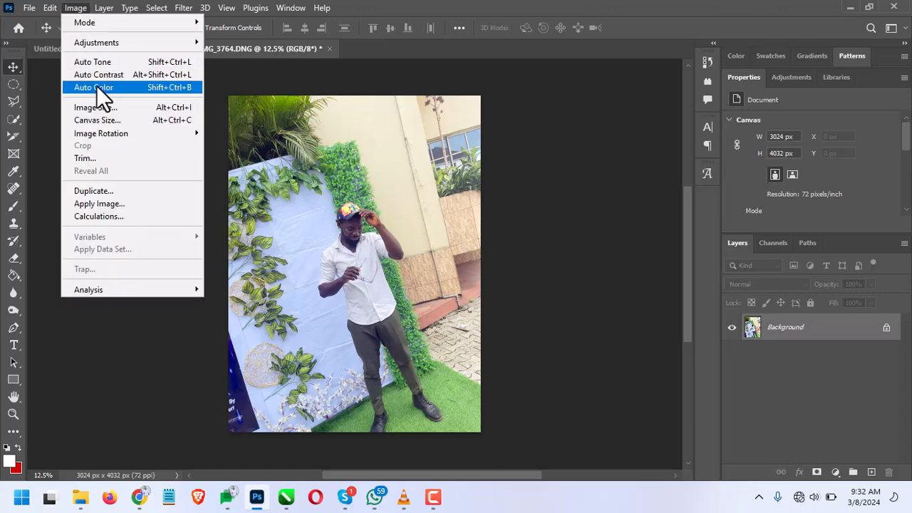
click(96, 87)
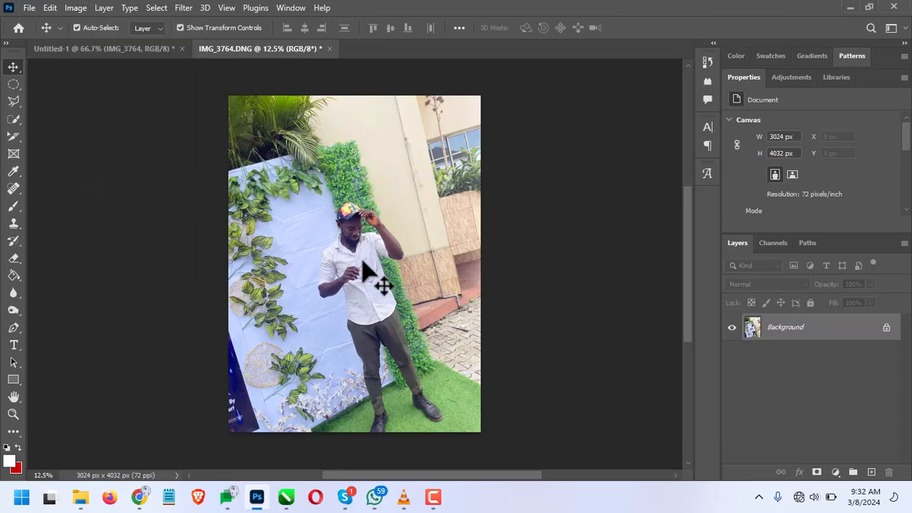
scroll(365, 271, up, 6)
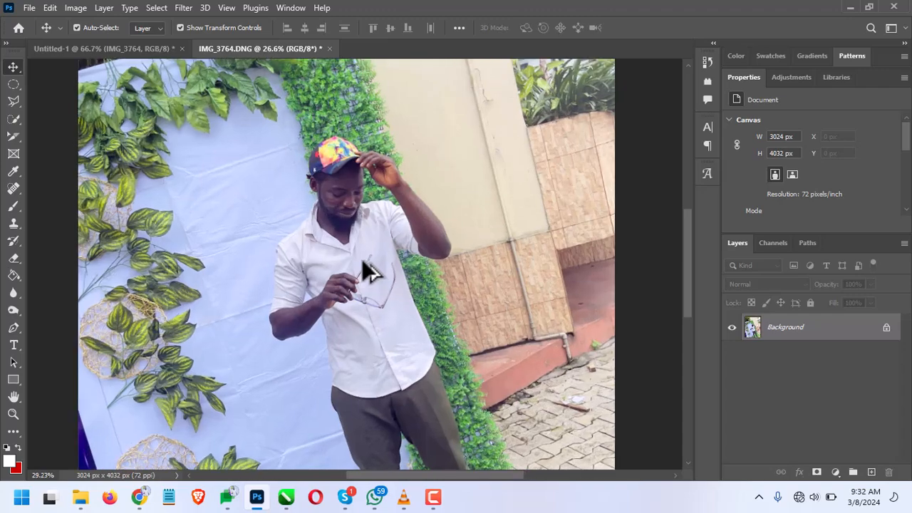
scroll(365, 271, up, 2)
scroll(365, 264, down, 5)
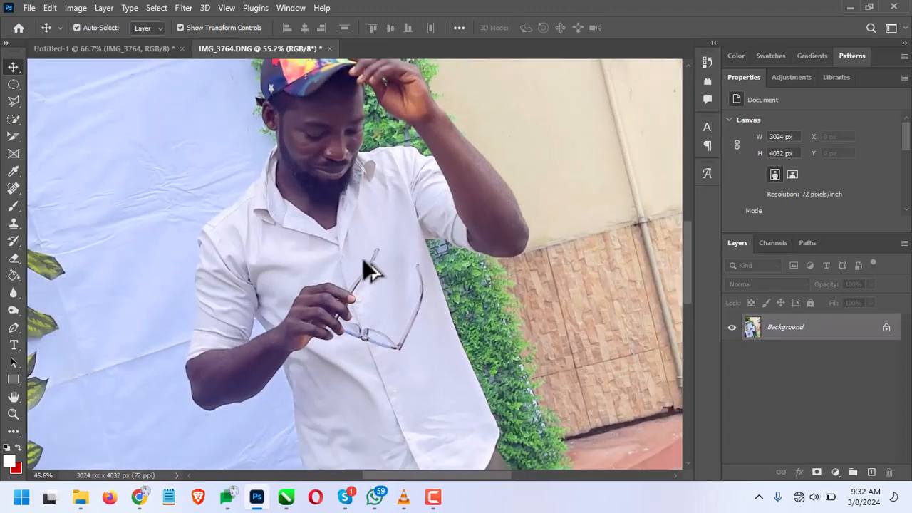
scroll(369, 270, down, 2)
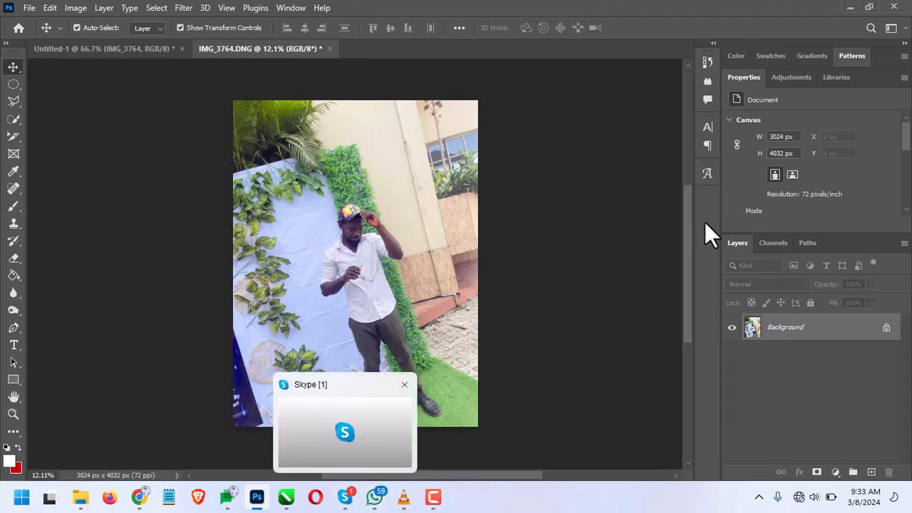
Minimise Photoshop, CorelDRAW and the resources folder to show the desktop
click(849, 8)
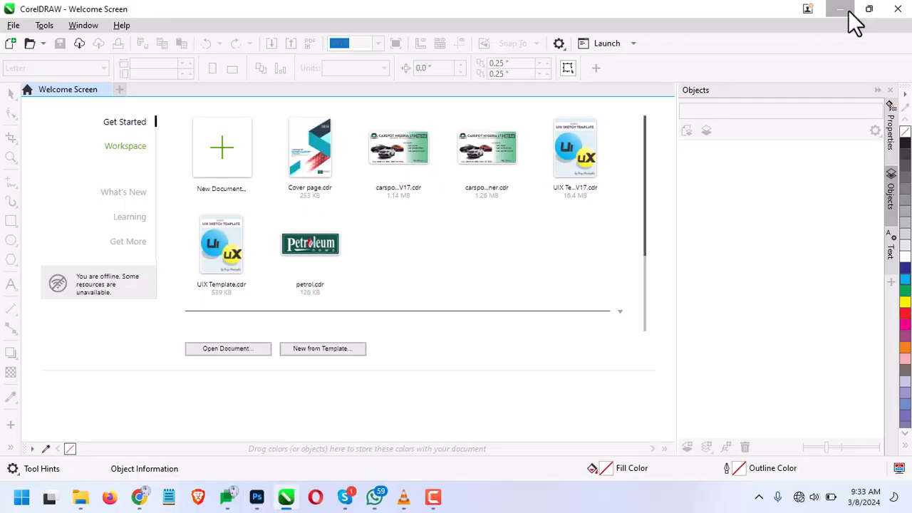
click(848, 10)
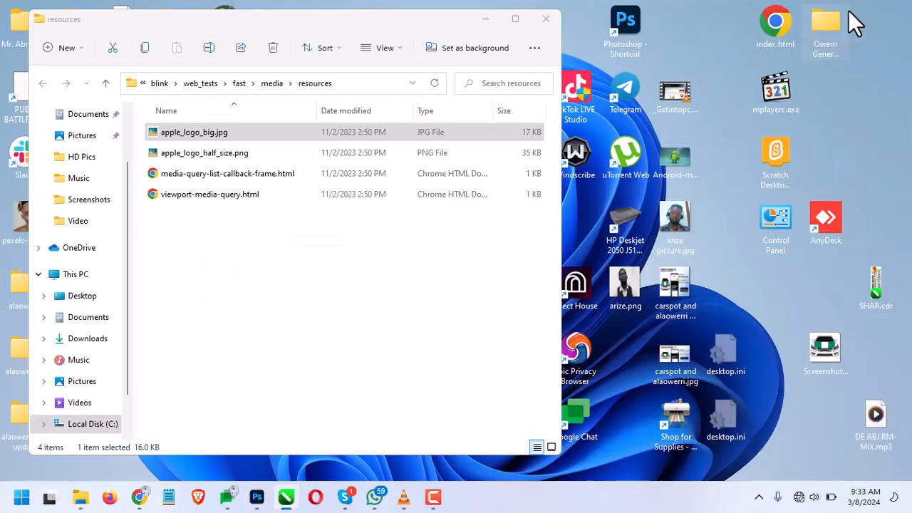
click(485, 15)
mouse_move(432, 501)
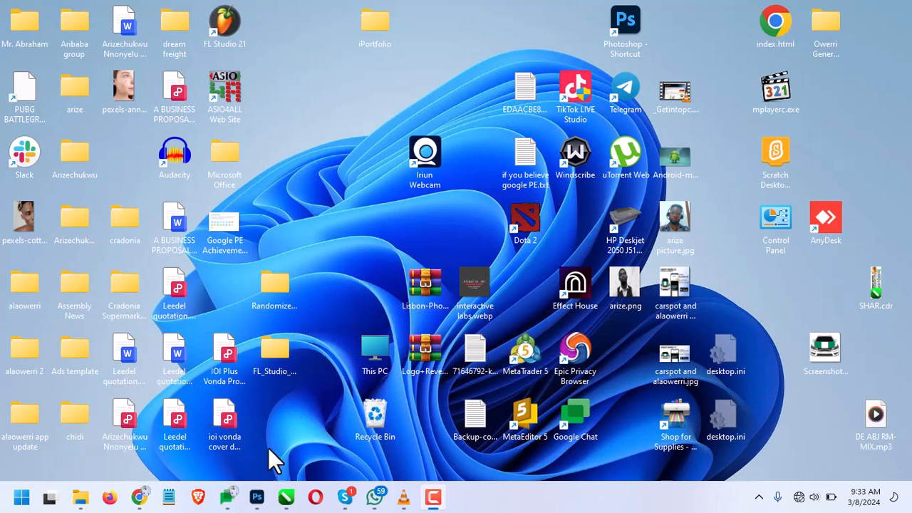
Switch to Photoshop and try a custom RGB curve on IMG_3764.DNG with points at input 67, output 48 and input 190, output 126
click(258, 497)
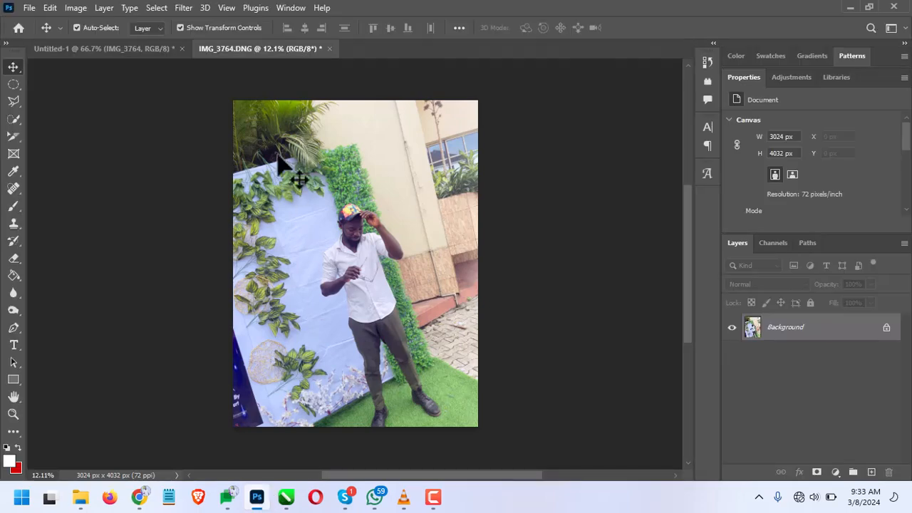
click(78, 8)
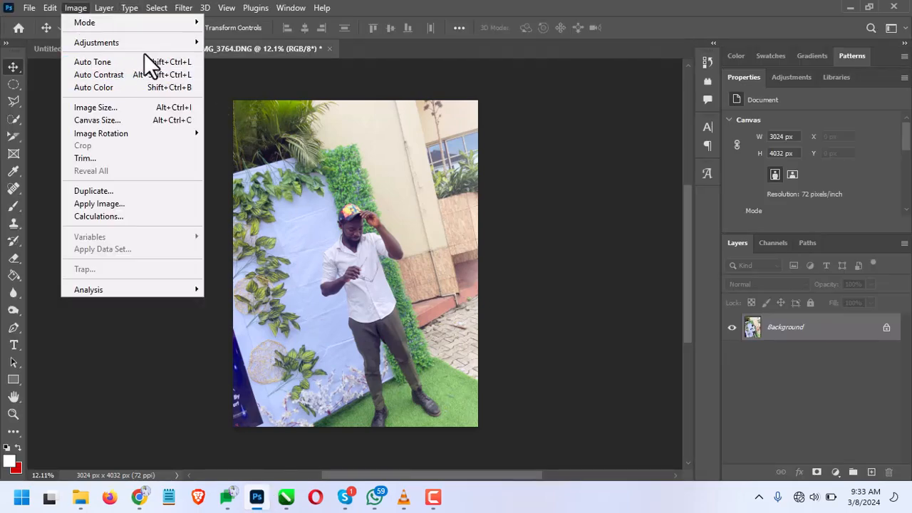
mouse_move(150, 42)
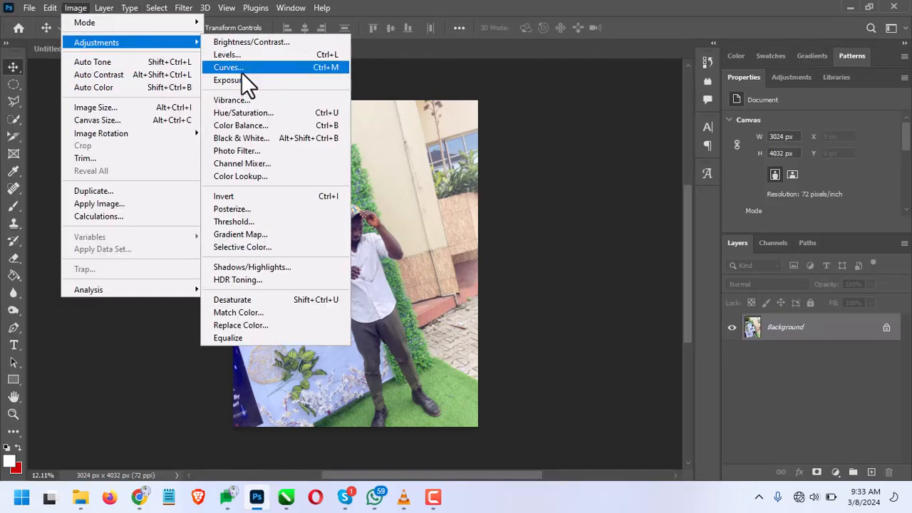
click(240, 68)
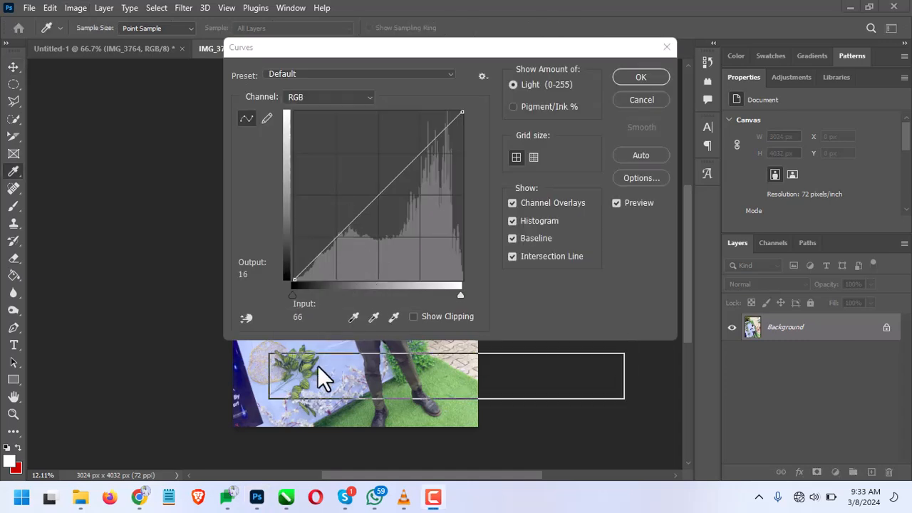
drag(415, 56, 649, 52)
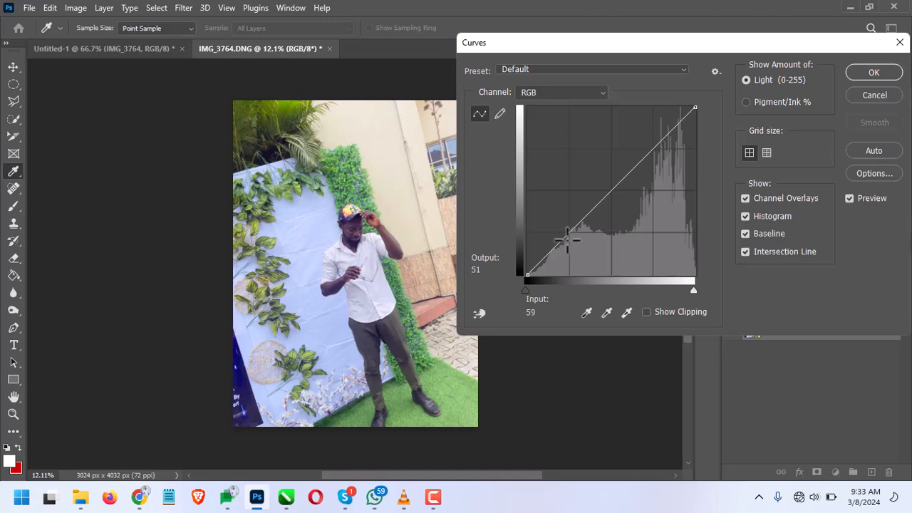
drag(574, 246, 577, 247)
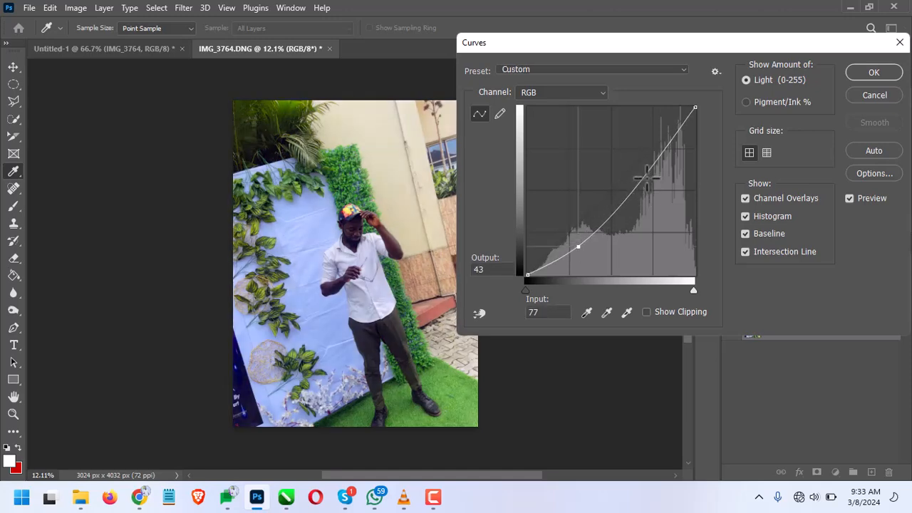
mouse_move(647, 176)
mouse_down()
mouse_move(660, 125)
mouse_move(658, 203)
mouse_move(649, 178)
mouse_up()
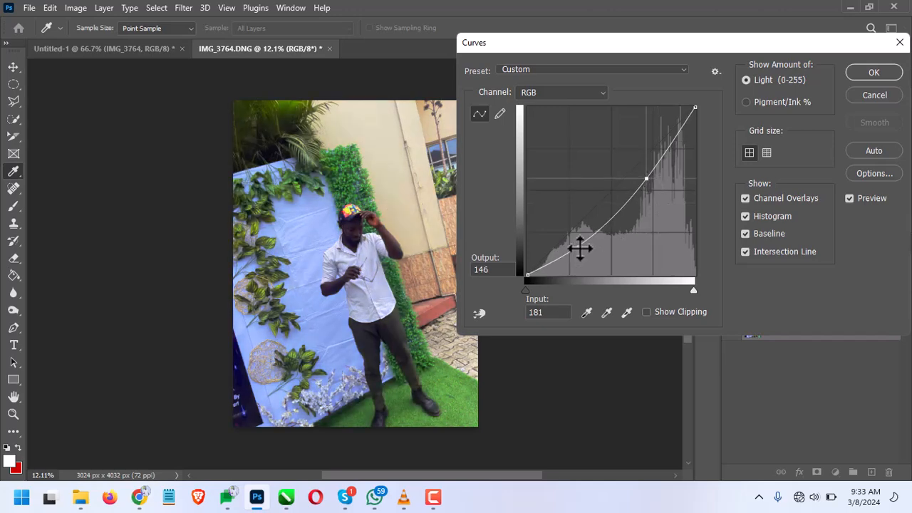
drag(579, 248, 560, 227)
drag(645, 185, 652, 198)
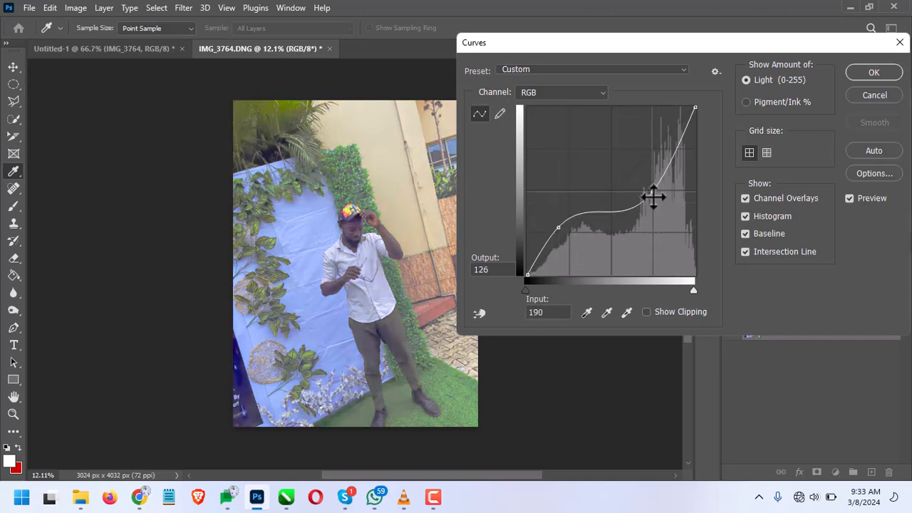
drag(560, 226, 572, 244)
Try the Cross Process (RGB) and Lighter (RGB) curve presets, cancel the Curves adjustment and minimise Photoshop
click(597, 68)
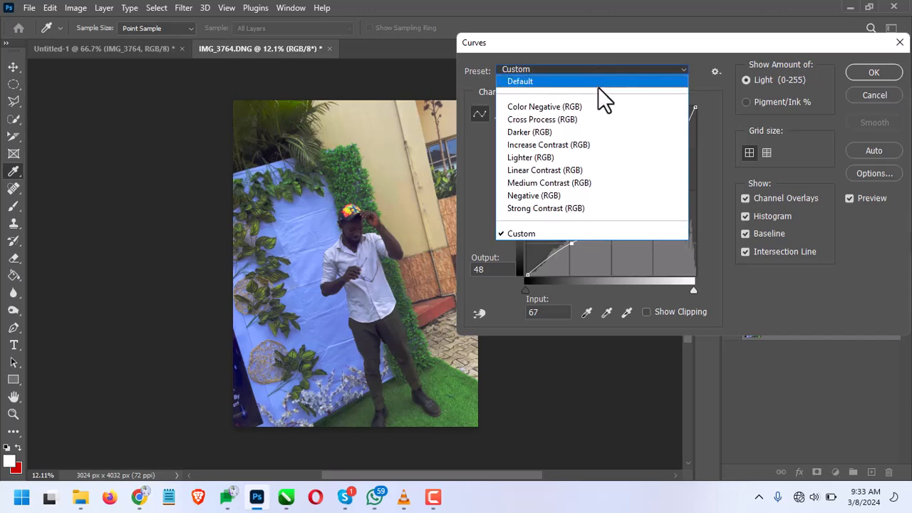
click(586, 117)
click(591, 68)
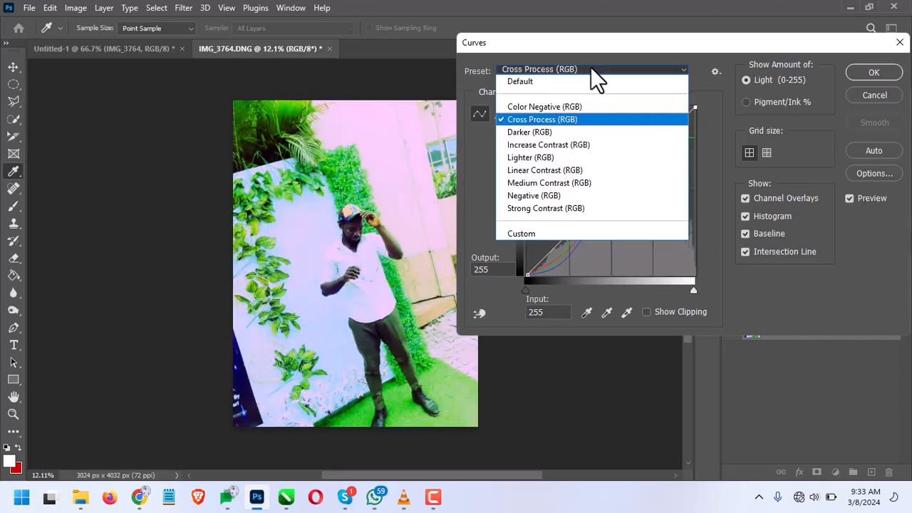
click(588, 158)
click(859, 99)
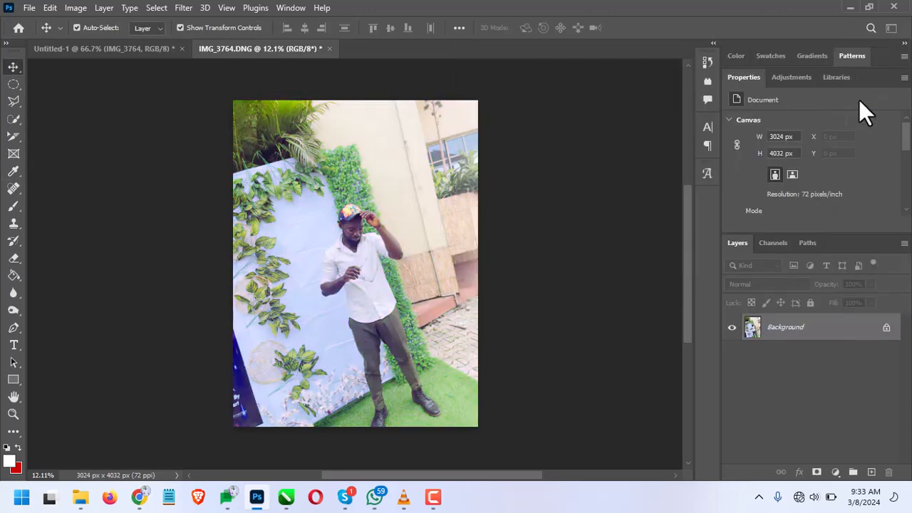
click(850, 8)
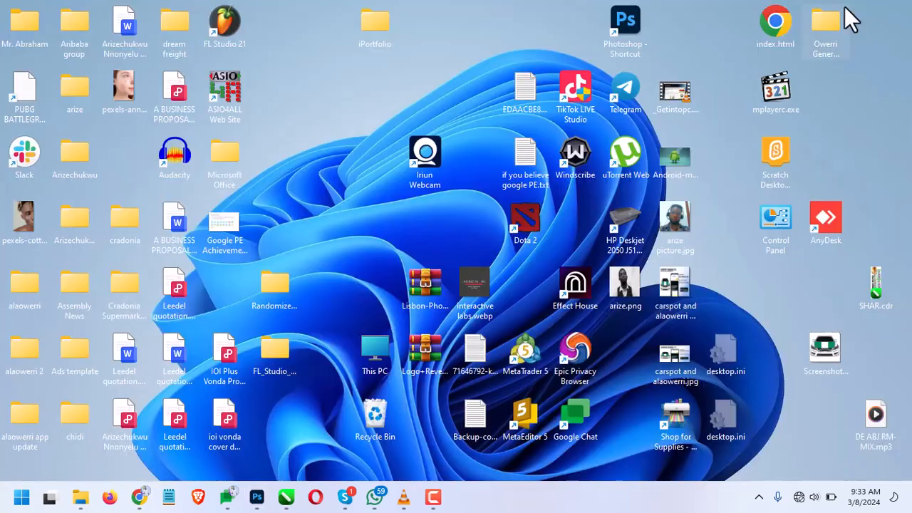